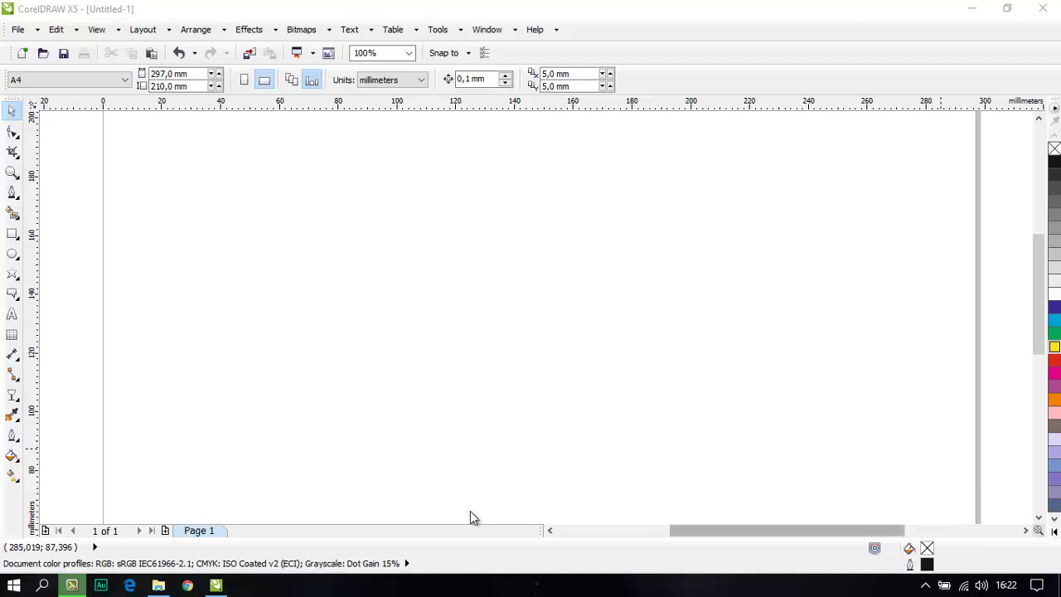
Draw a rectangle about 89 mm wide and 89 mm high in the upper-middle part of the page
scroll(769, 270, down, 2)
scroll(794, 239, up, 1)
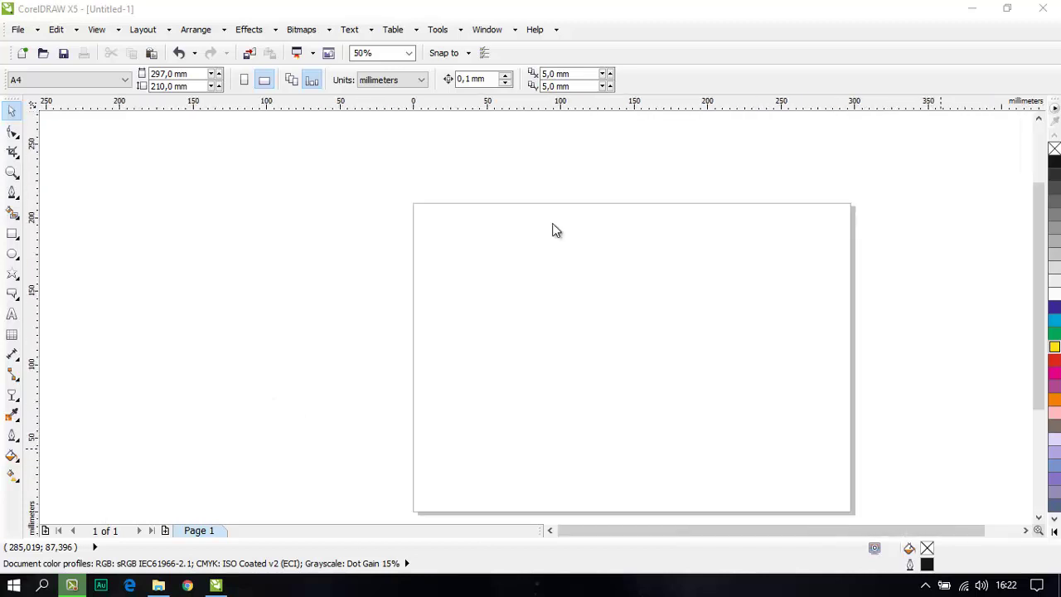
click(188, 192)
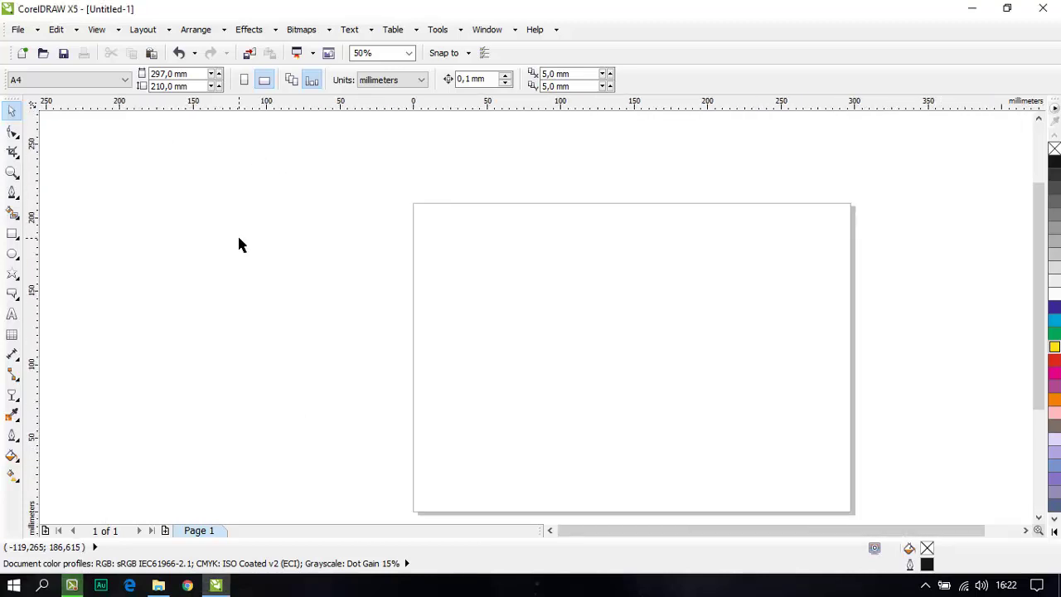
middle_click(281, 278)
middle_click(550, 373)
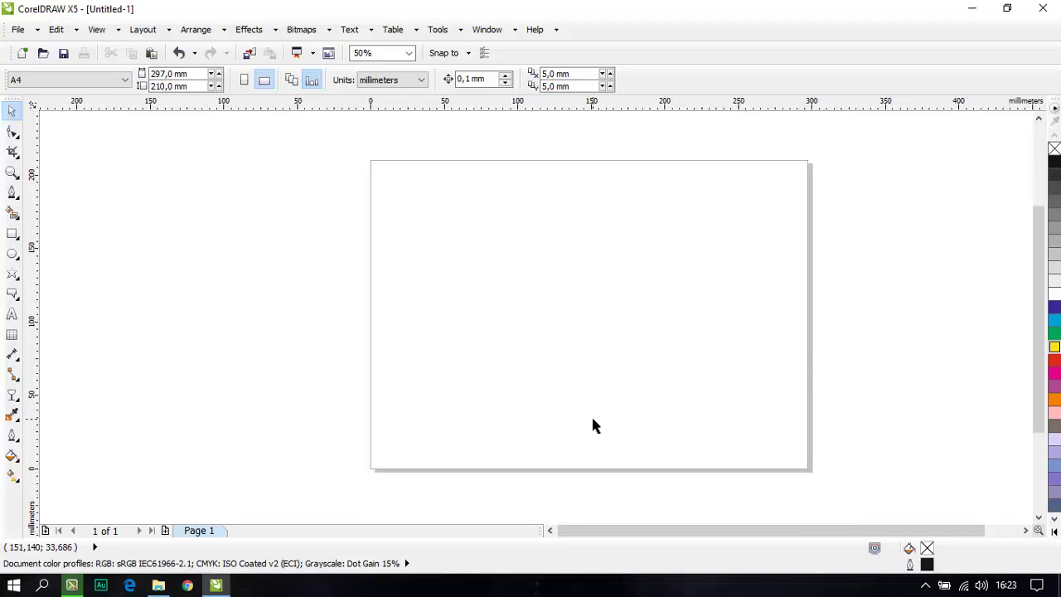
click(13, 235)
click(43, 242)
drag(473, 199, 604, 329)
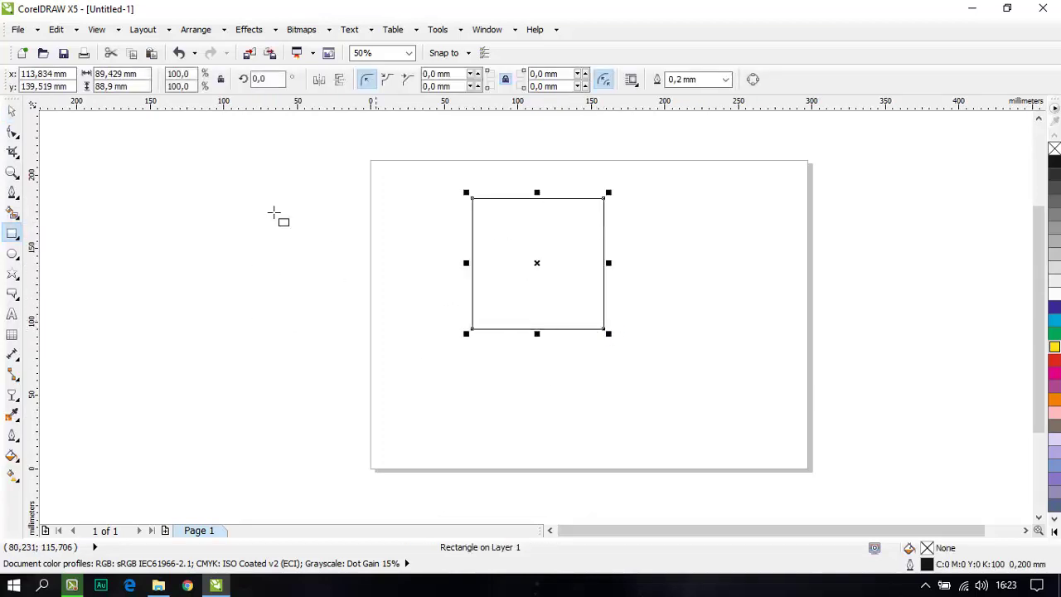
Fill the rectangle with yellow and remove its outline
click(12, 110)
click(526, 261)
click(509, 239)
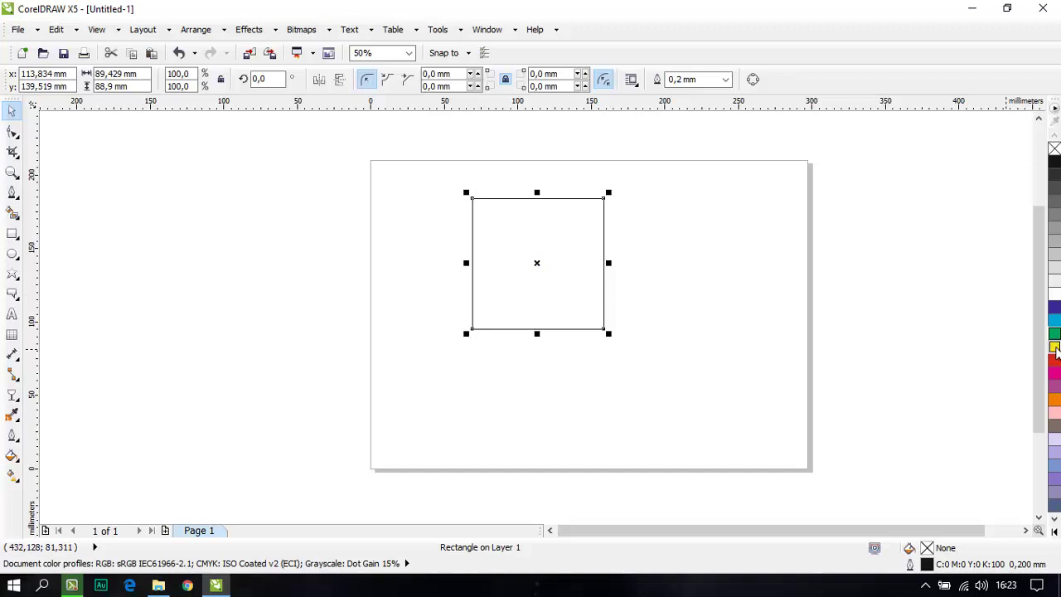
click(1055, 346)
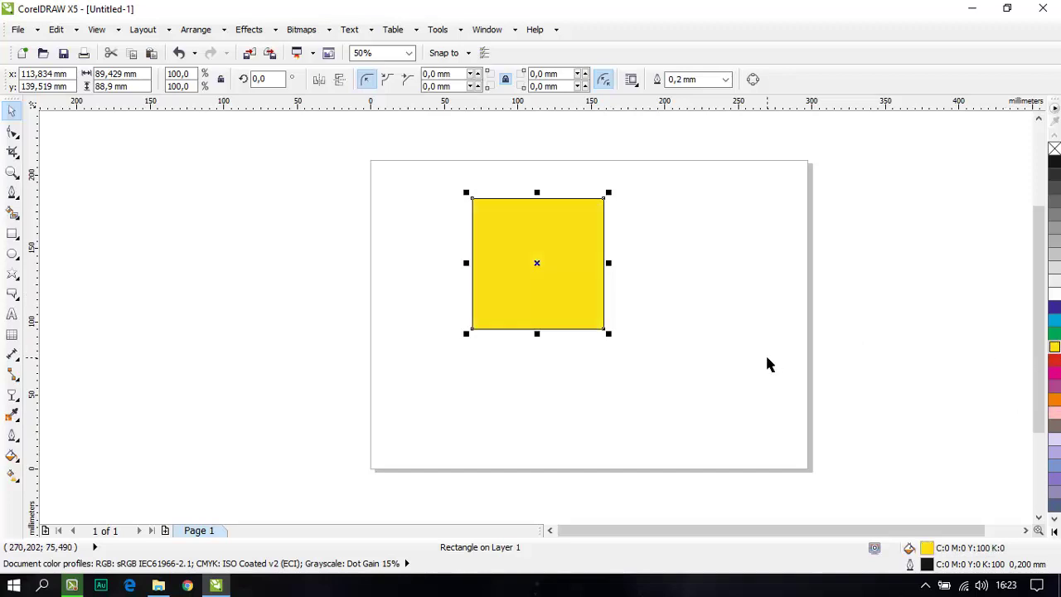
right_click(1054, 148)
click(746, 232)
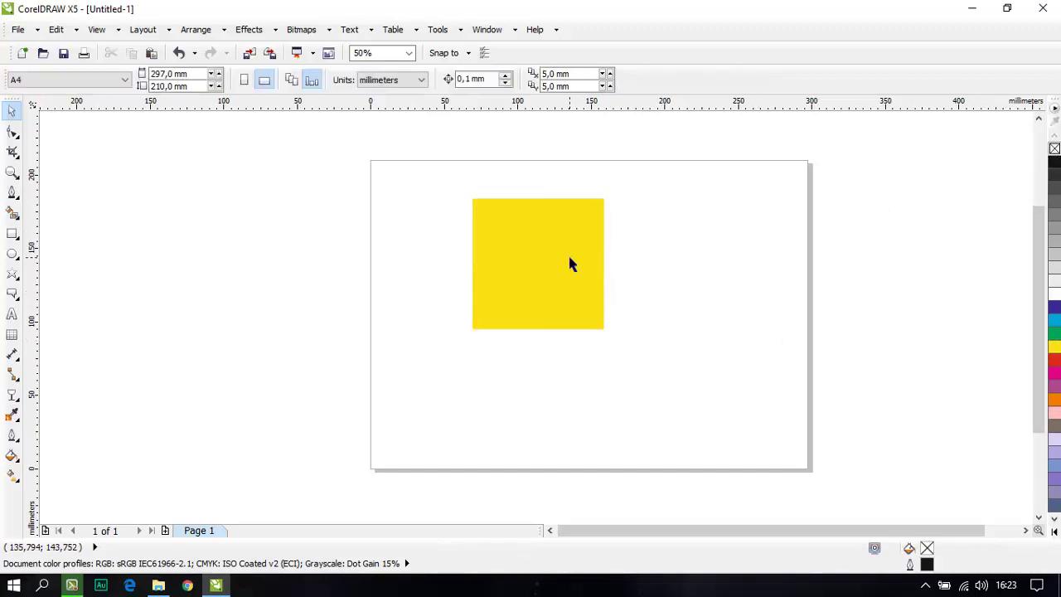
Convert the yellow rectangle to curves and deselect it
click(568, 253)
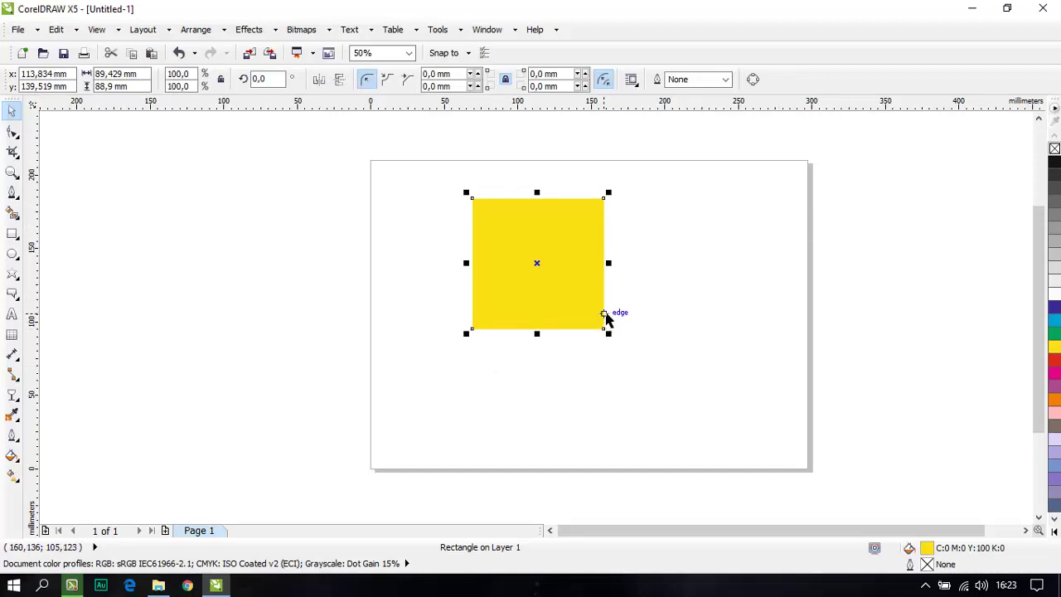
key(ctrl+q)
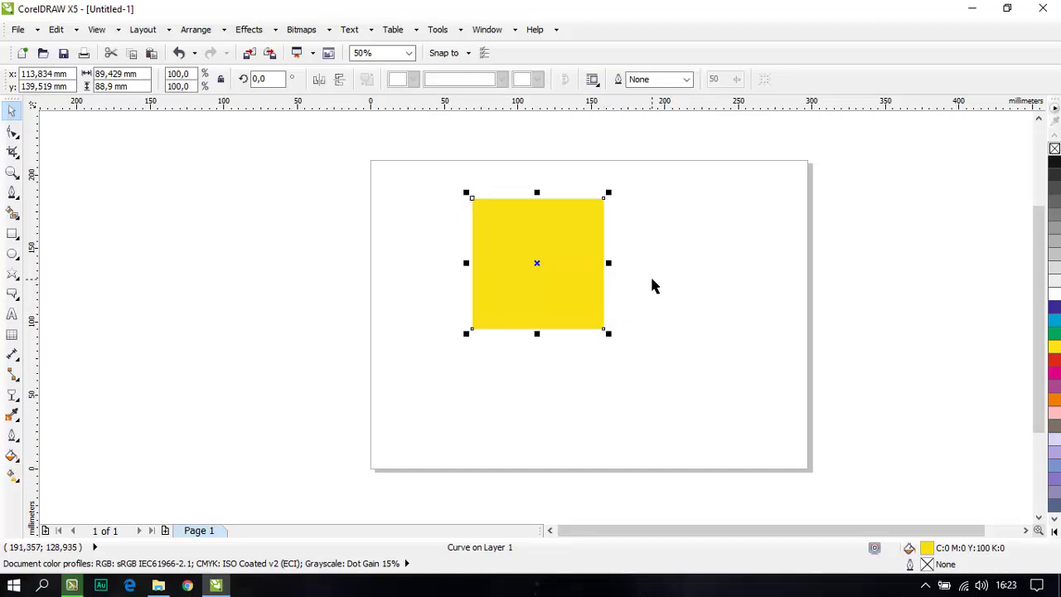
click(440, 250)
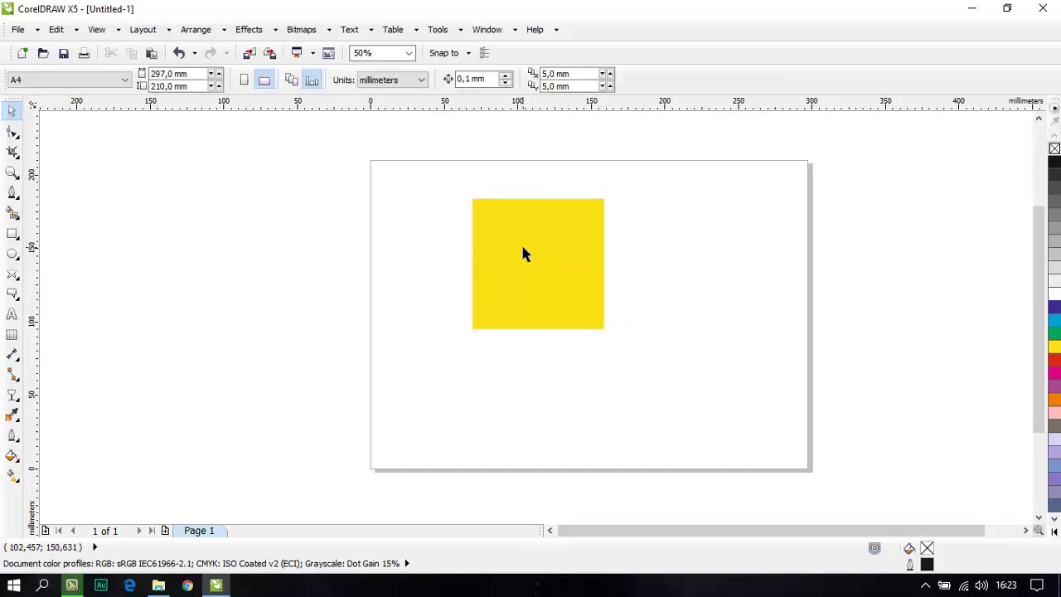
With the Shape tool, add a node on the upper part of the yellow shape's left edge
click(522, 253)
click(12, 132)
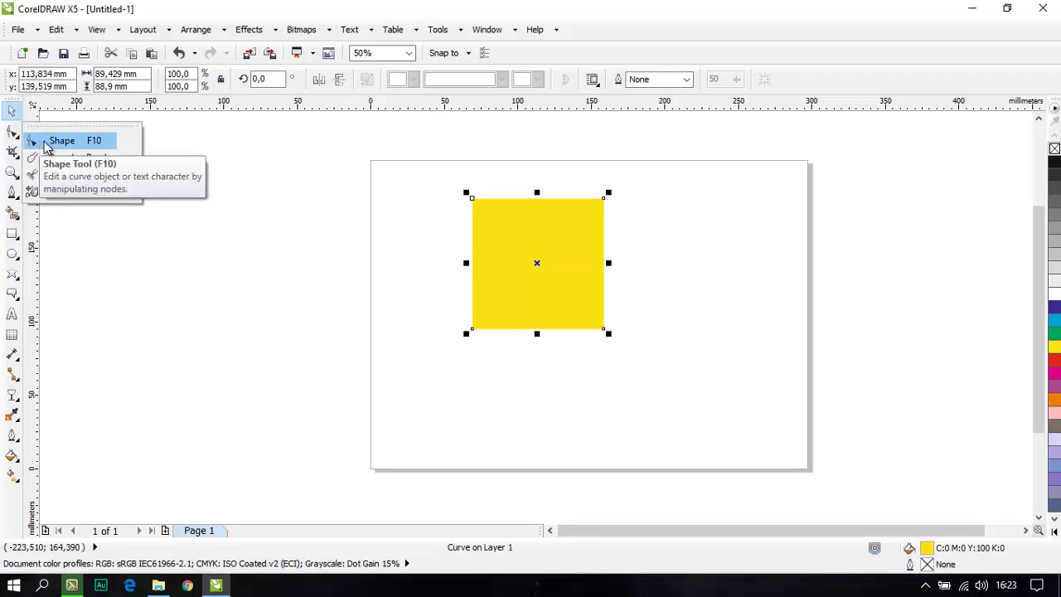
click(47, 146)
scroll(491, 212, up, 1)
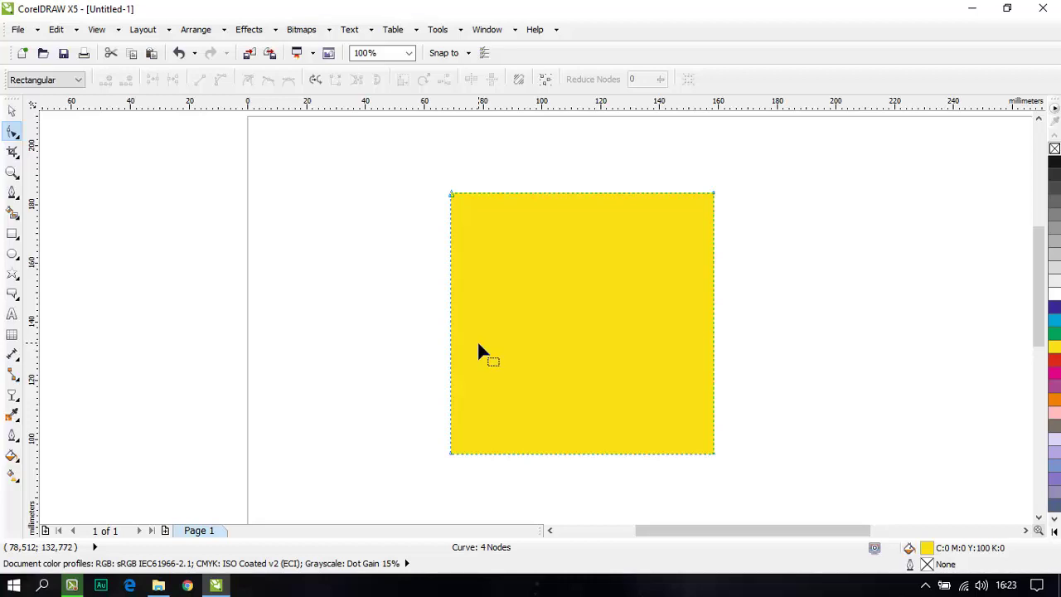
double_click(451, 252)
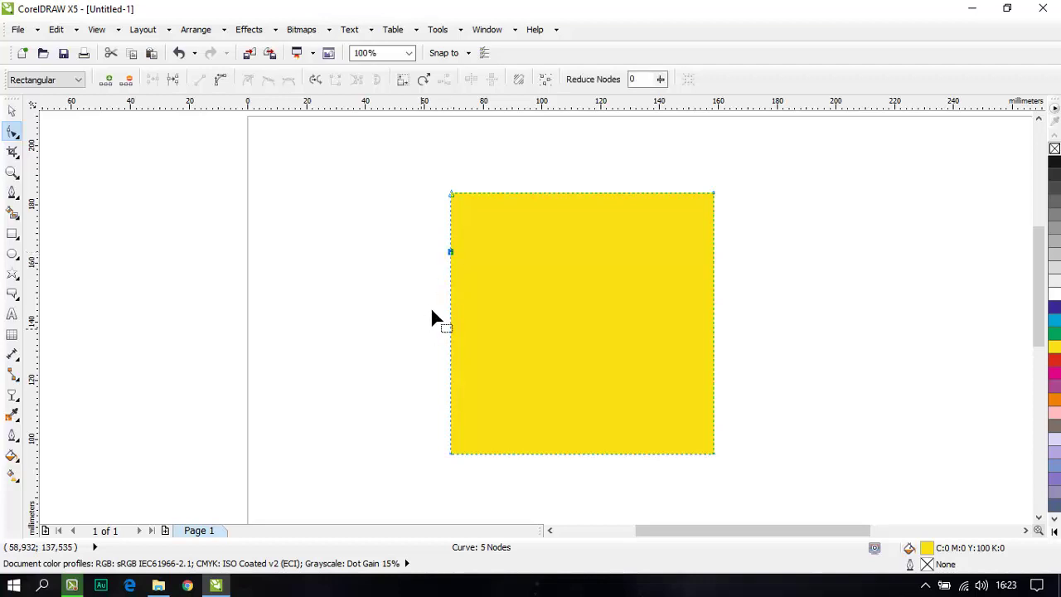
Add four nodes along the shape's top edge, as two close pairs with a wider gap between the pairs
scroll(451, 253, up, 2)
scroll(450, 142, down, 3)
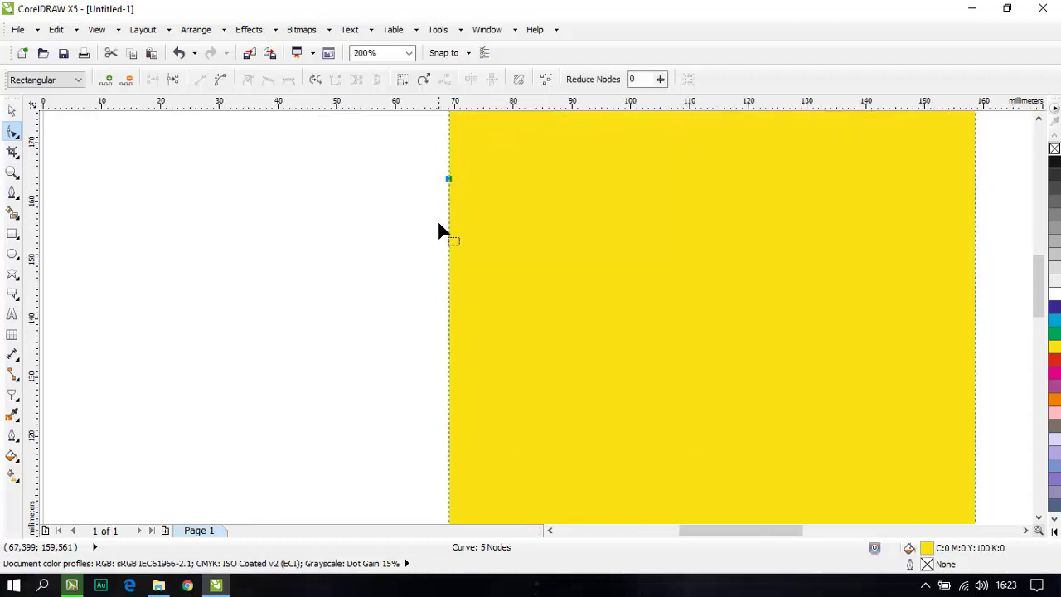
scroll(467, 193, up, 1)
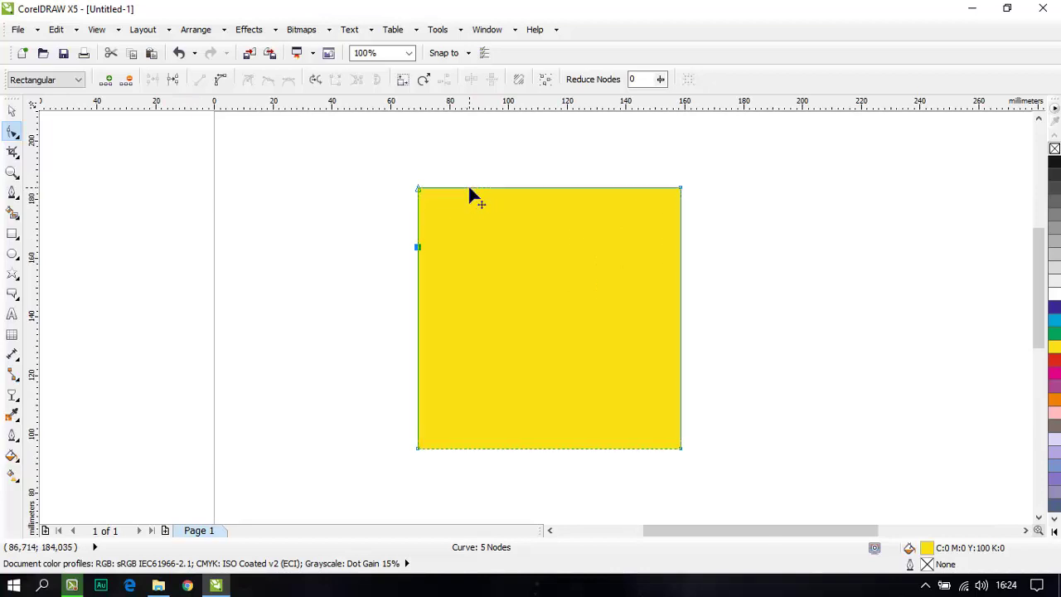
double_click(469, 188)
double_click(527, 188)
scroll(488, 184, up, 2)
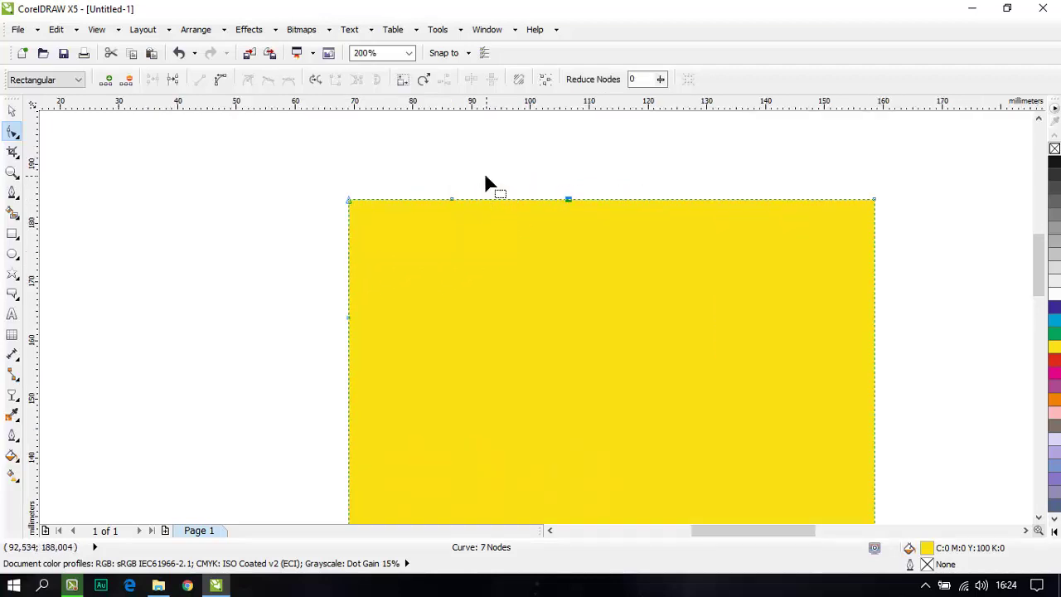
double_click(428, 201)
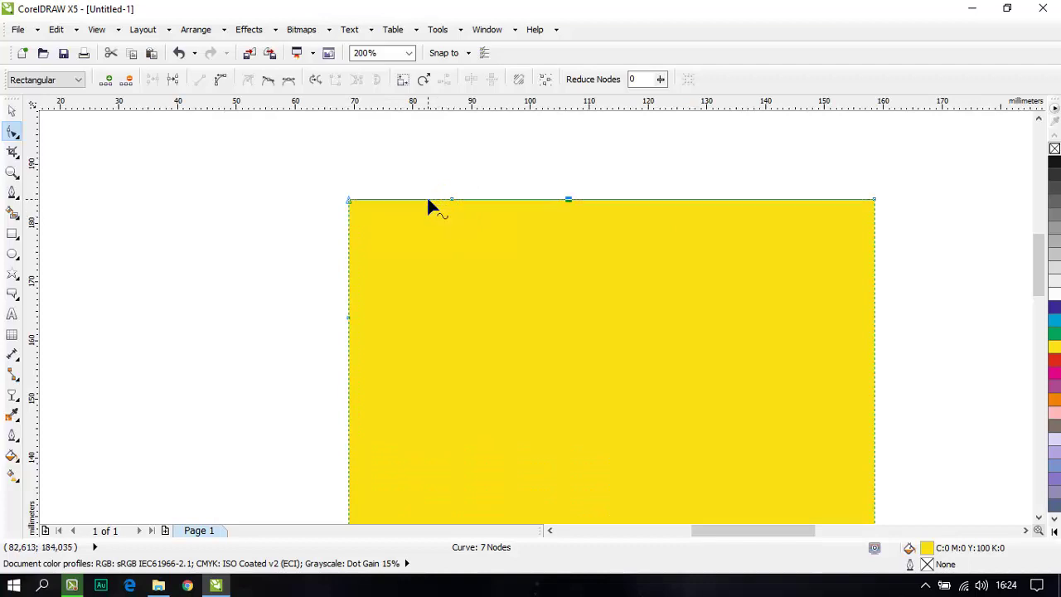
double_click(599, 201)
Raise the two inner nodes of the top edge about 22 mm, above their outer neighbours, to form a rectangular tab
click(452, 199)
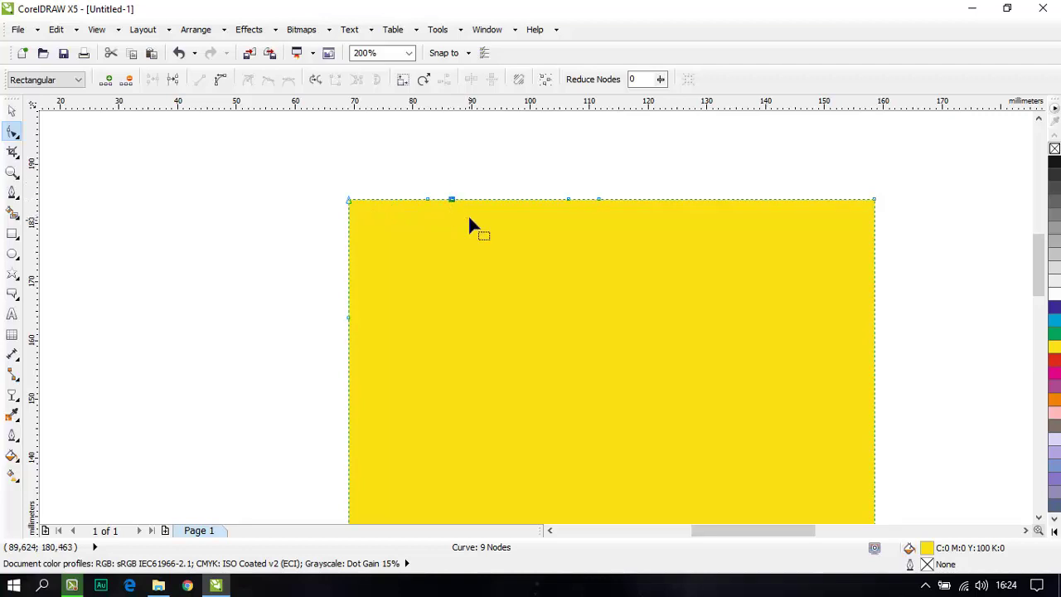
drag(451, 200, 426, 133)
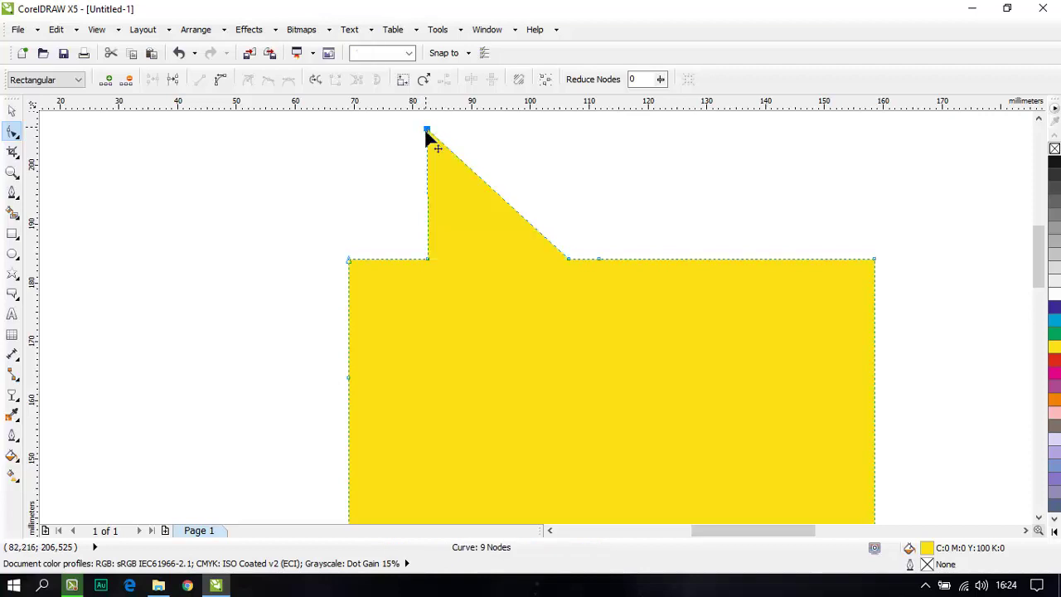
scroll(423, 210, down, 1)
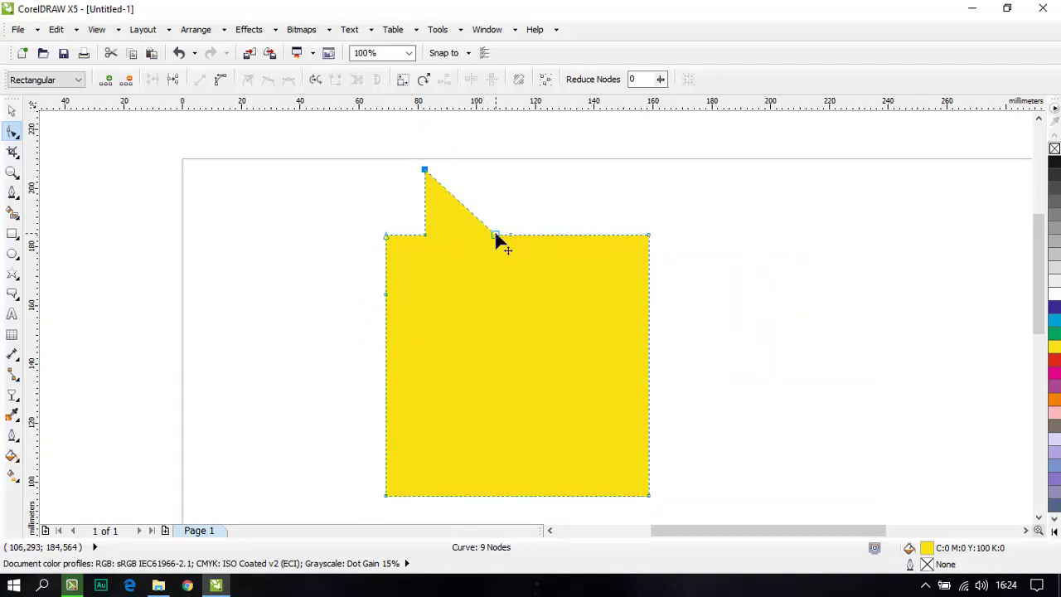
drag(495, 233, 509, 170)
Pull the left-edge node about 31 mm outward, then add a node on the lower-left edge and move it directly below the first
scroll(461, 213, down, 2)
scroll(460, 213, up, 2)
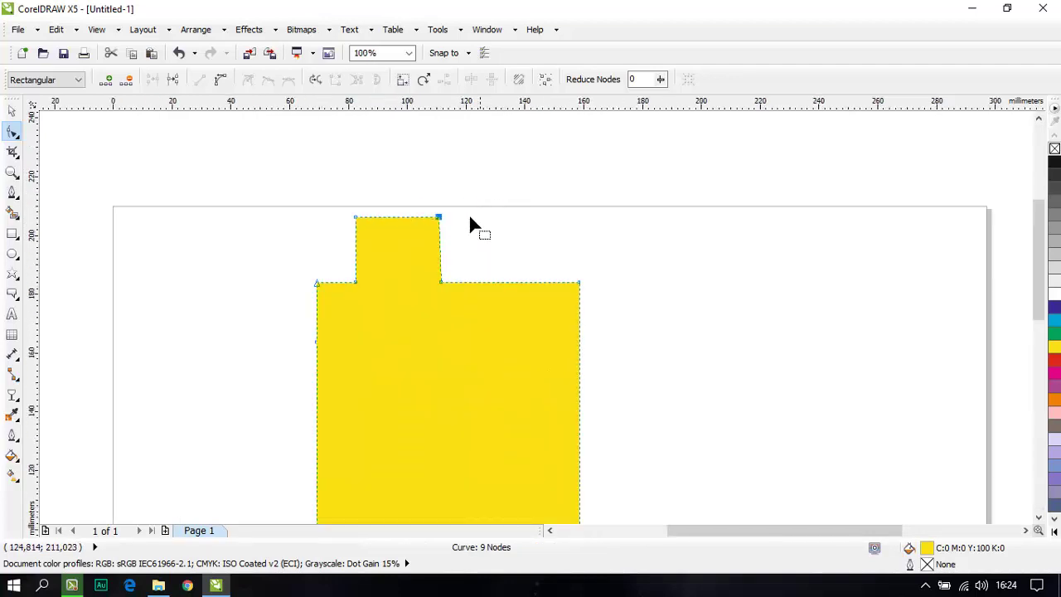
scroll(462, 220, down, 1)
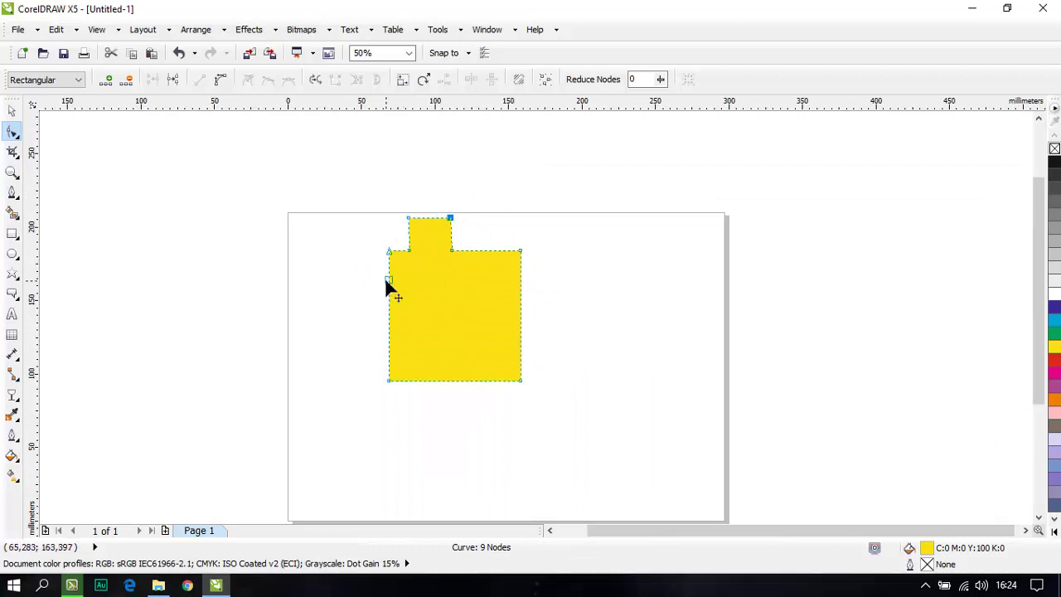
drag(387, 280, 343, 282)
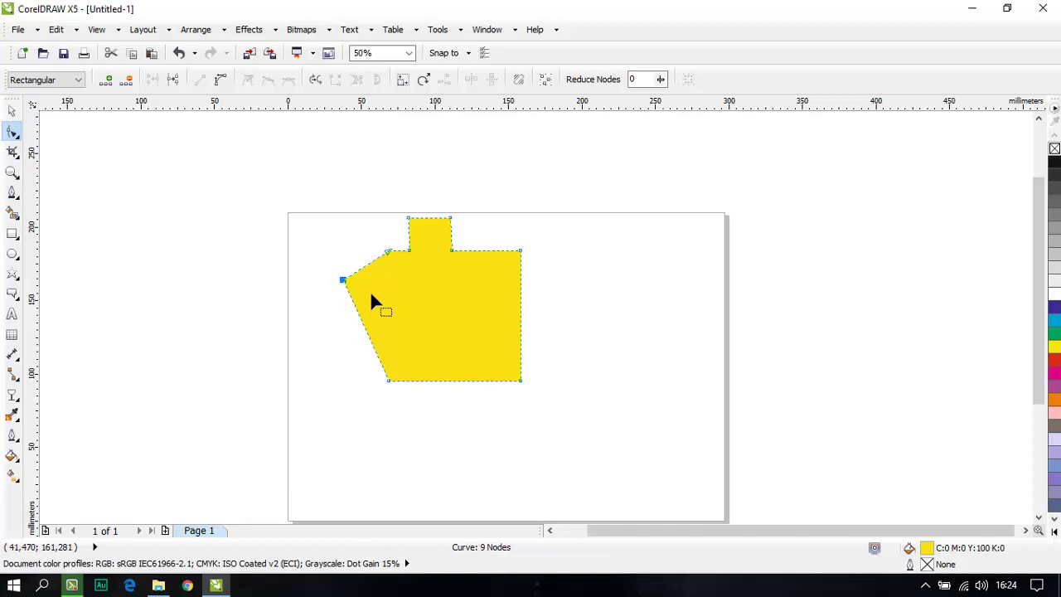
double_click(373, 349)
drag(373, 349, 341, 349)
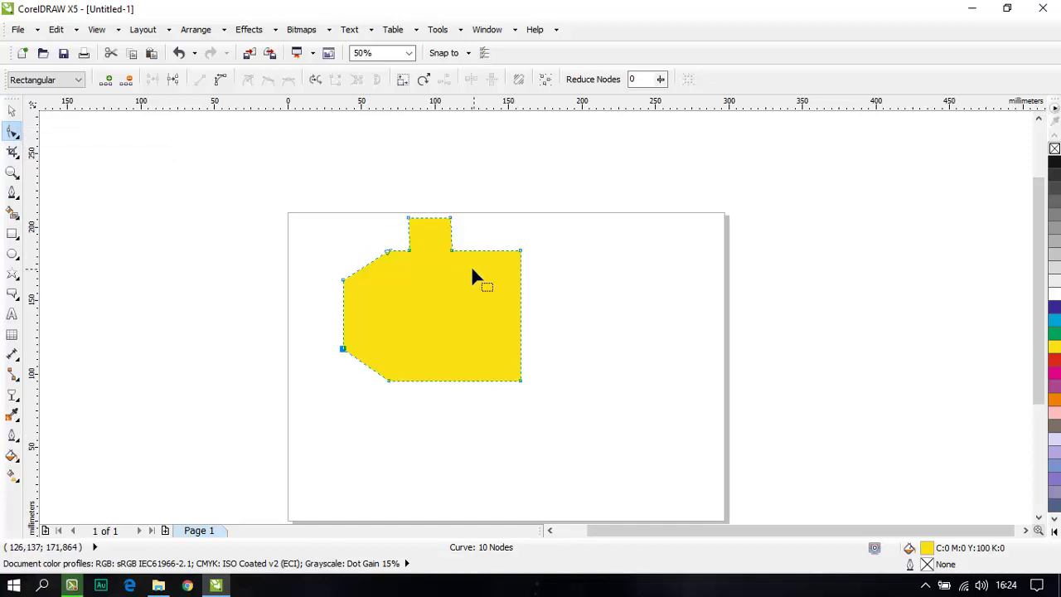
Shift the shape's upper-left corner node slightly outward to the left
scroll(393, 254, up, 2)
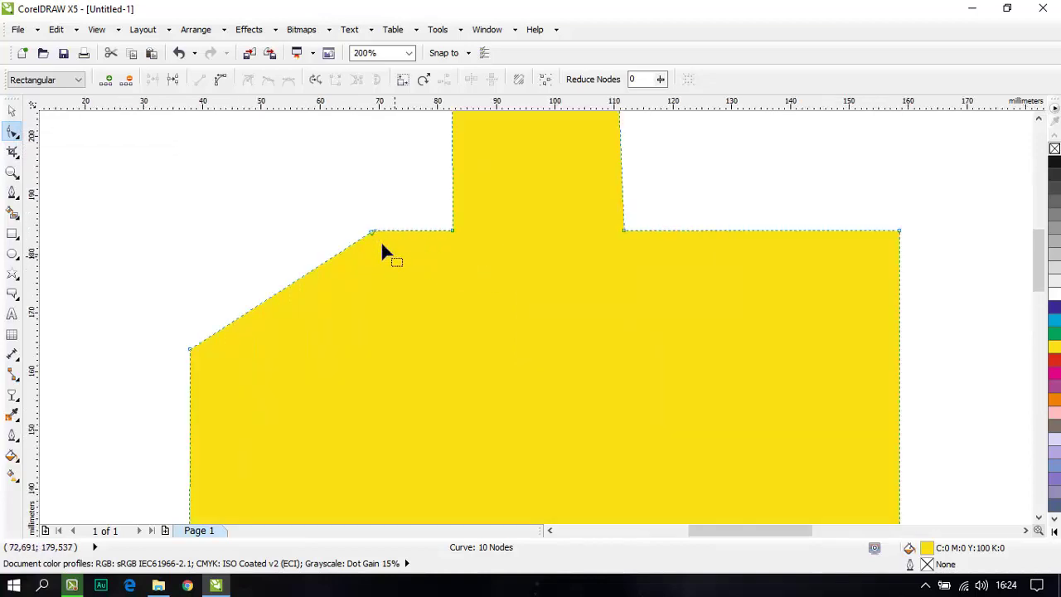
drag(374, 234, 360, 228)
scroll(360, 237, down, 2)
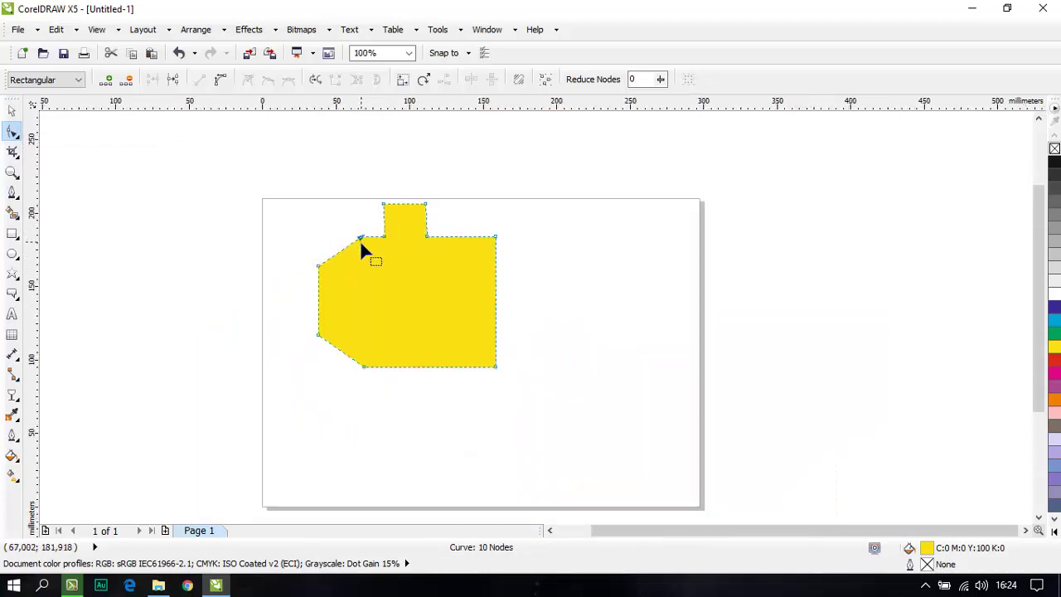
Delete the two upper corner nodes of the tab to flatten the shape's top edge
scroll(387, 234, up, 1)
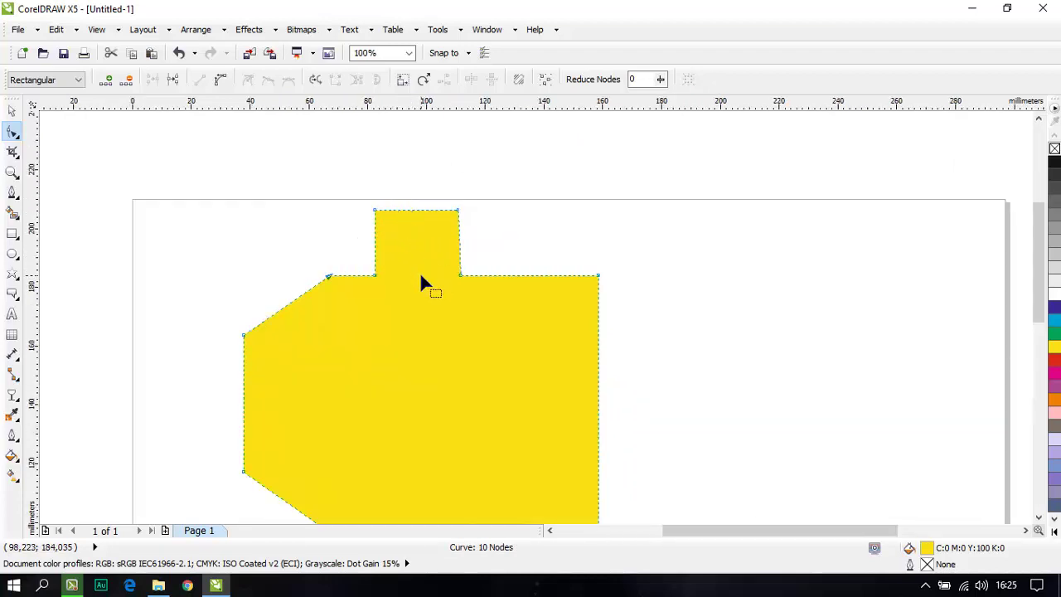
click(375, 211)
key(Delete)
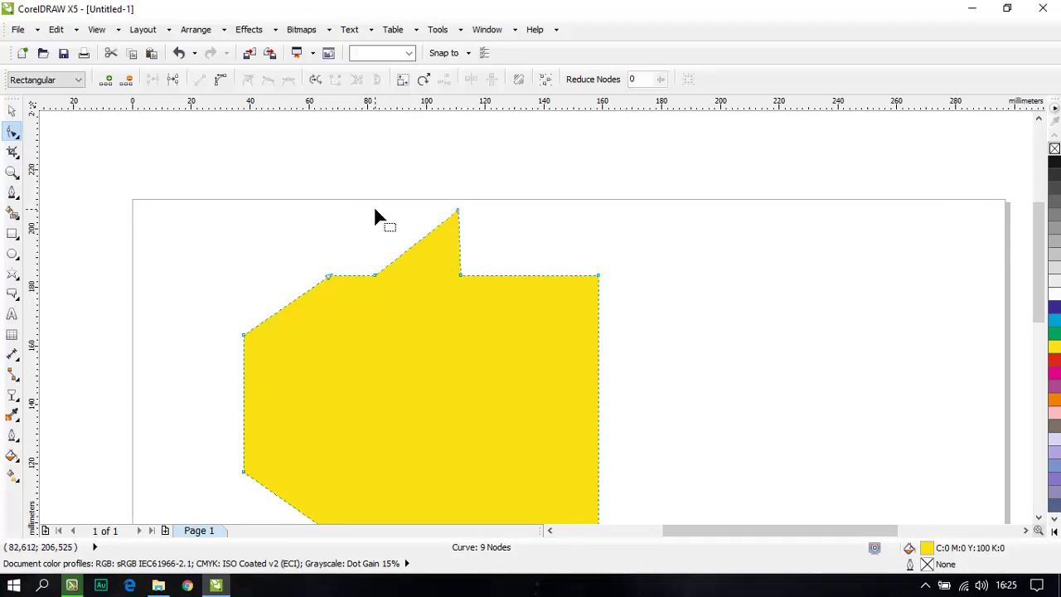
click(458, 212)
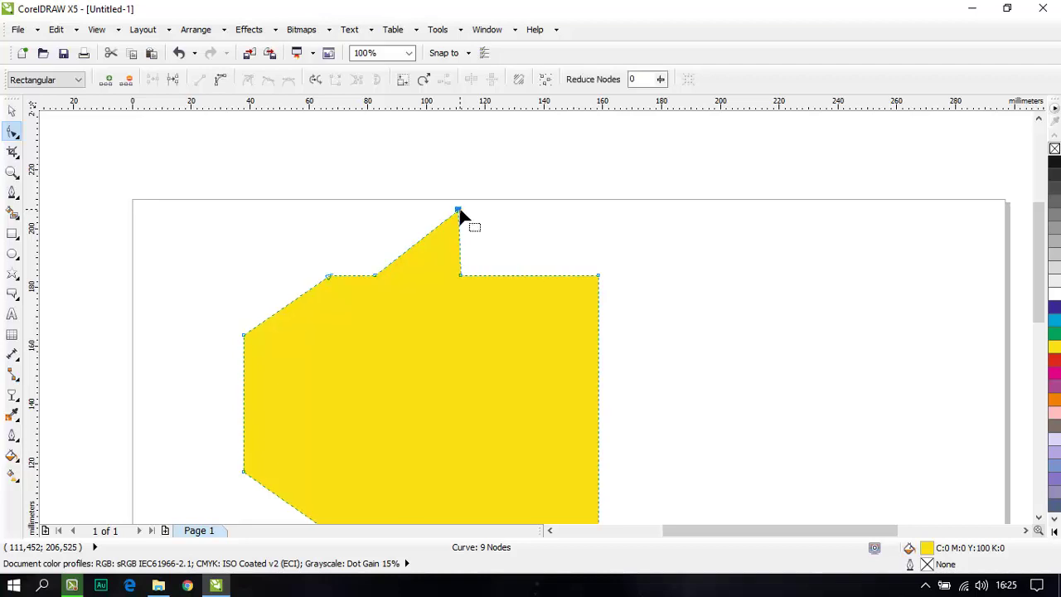
key(Delete)
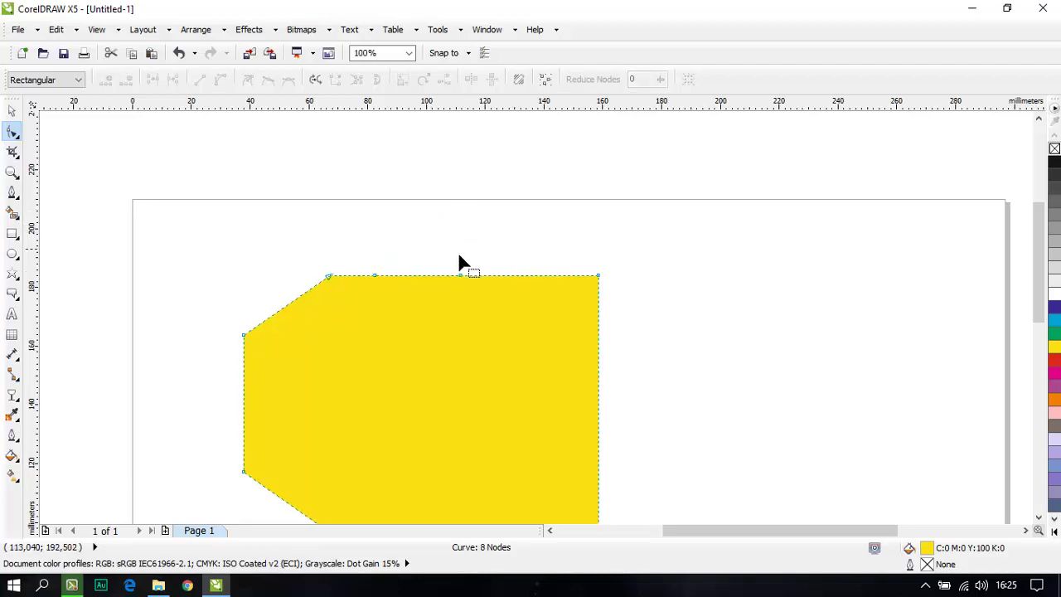
Select all nodes of the yellow shape and convert its line segments to curves
scroll(459, 265, down, 1)
scroll(421, 270, up, 1)
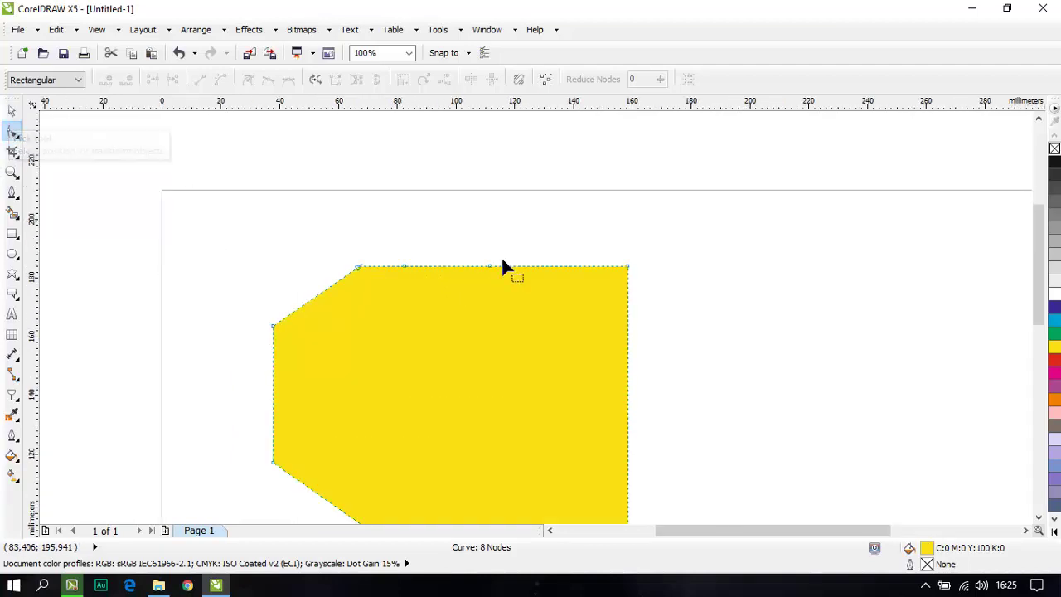
scroll(389, 217, down, 2)
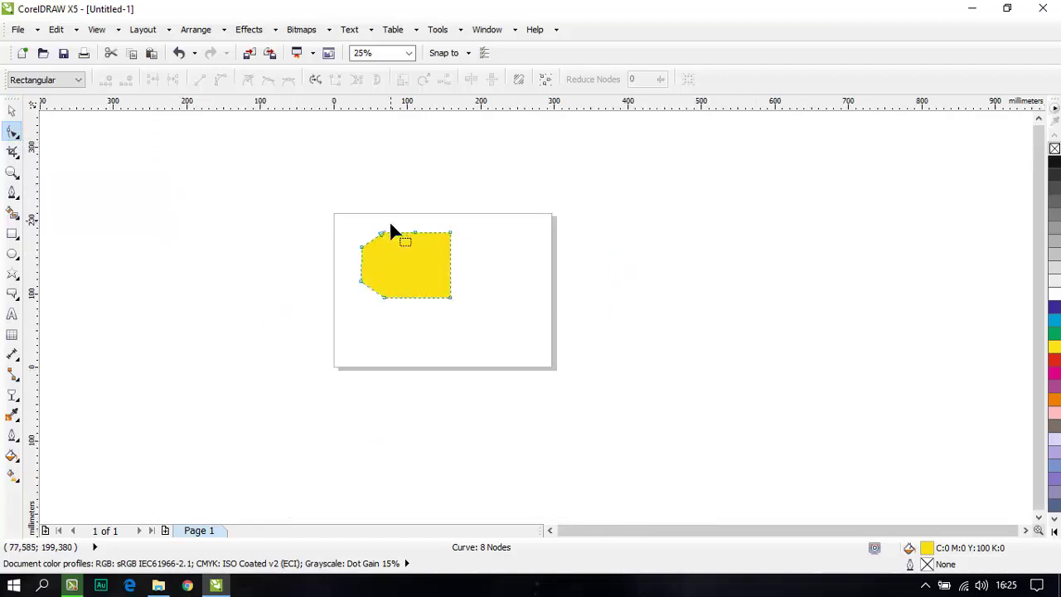
scroll(393, 245, up, 1)
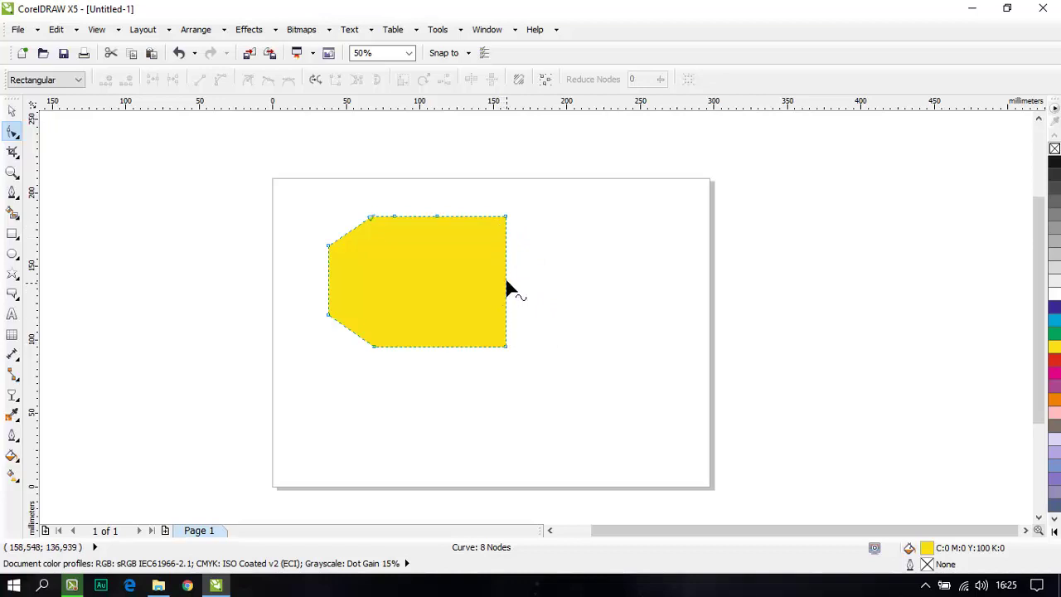
drag(587, 394, 292, 183)
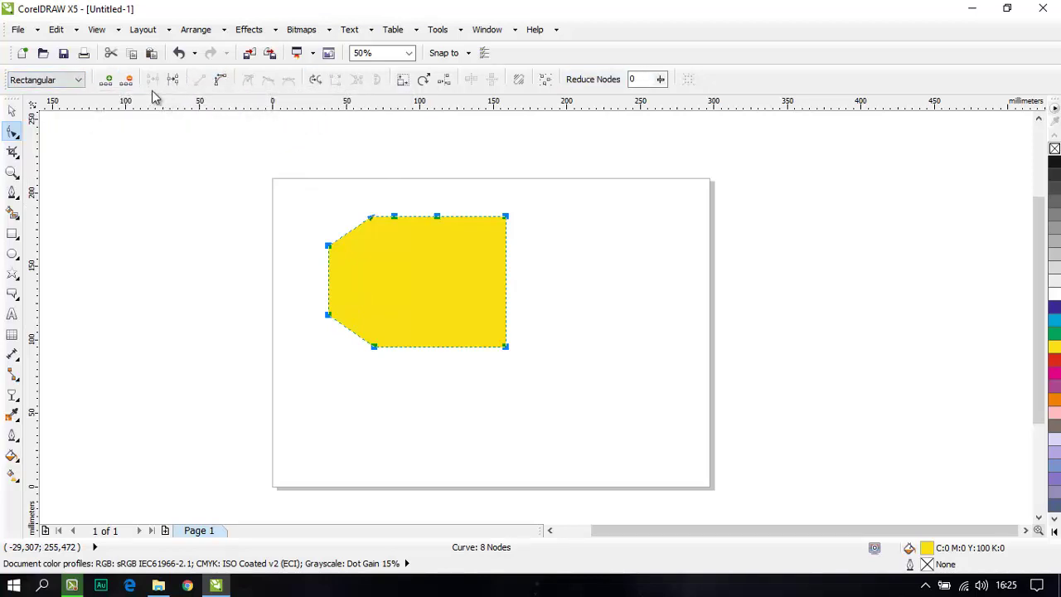
click(223, 84)
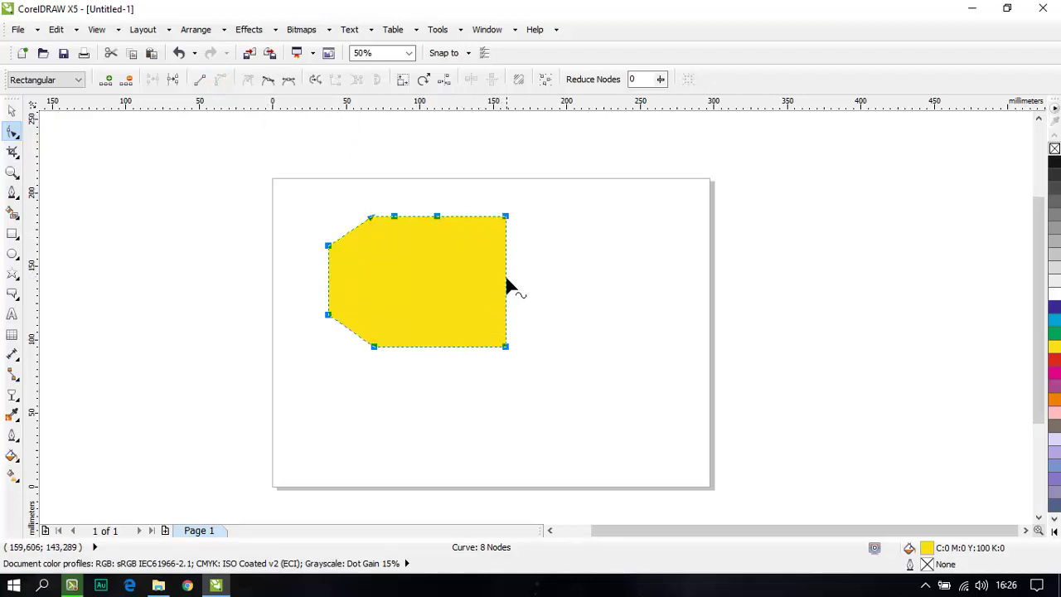
Bow the yellow shape's right edge outward and bend its two diagonal left corner segments into rounded corners
drag(507, 288, 533, 286)
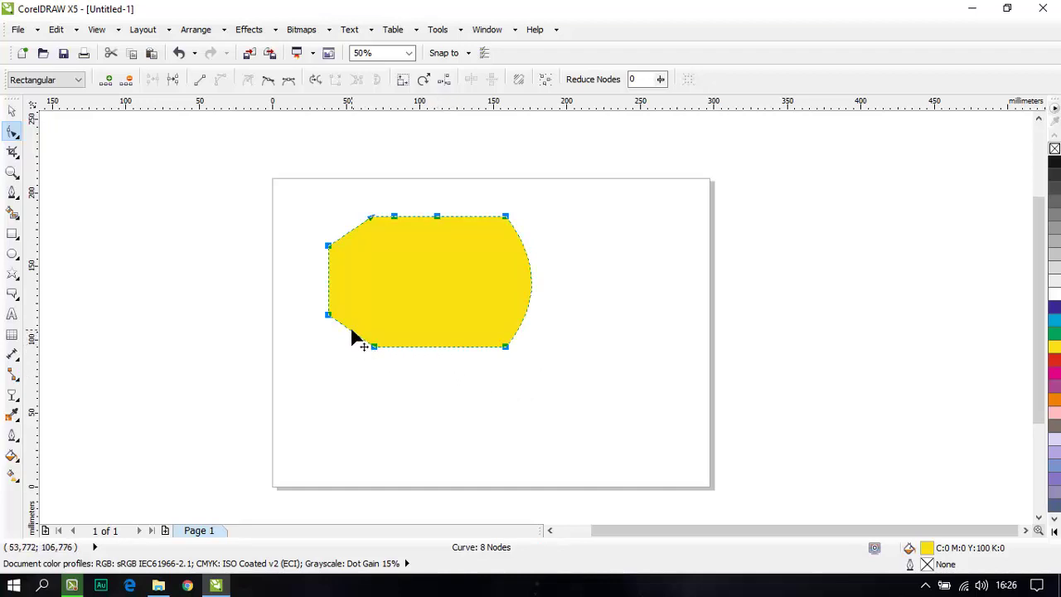
drag(351, 337, 340, 345)
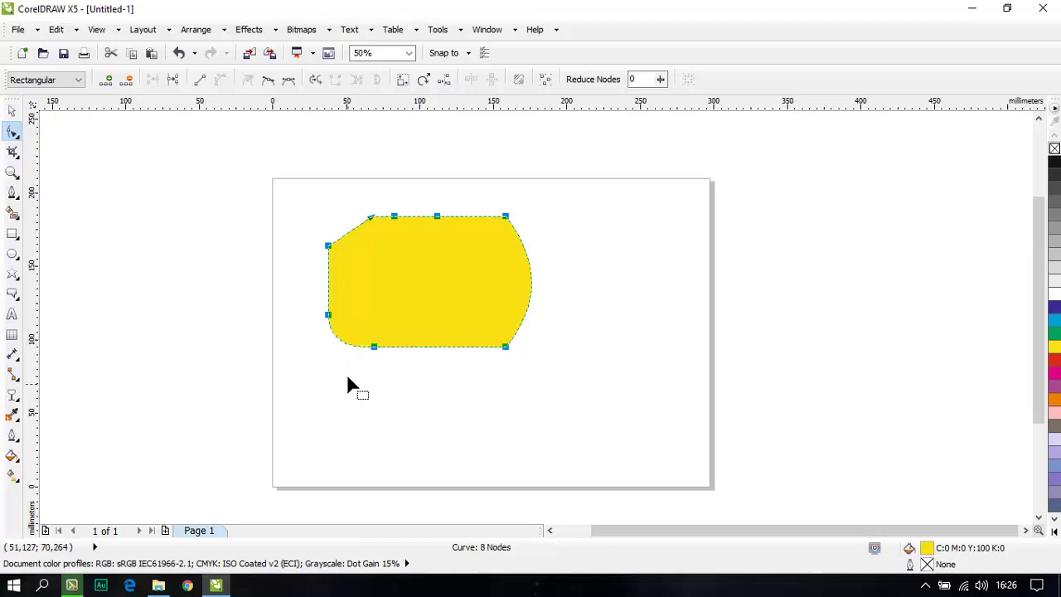
scroll(349, 242, up, 2)
drag(349, 218, 331, 202)
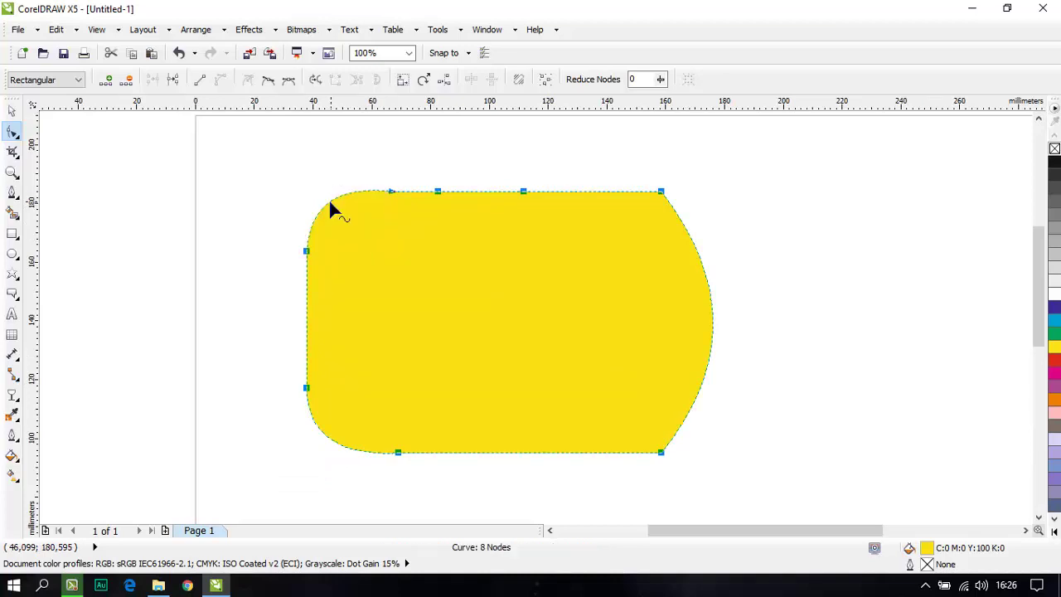
scroll(343, 248, down, 2)
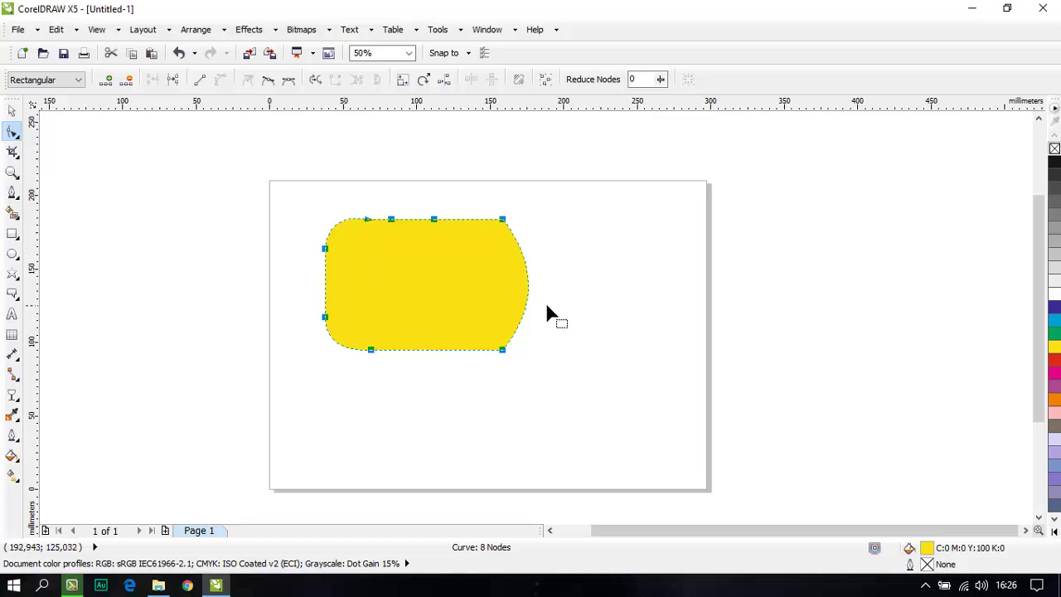
Draw a five-pointed star about 72 × 69 mm beside the yellow shape and convert it to curves
click(12, 275)
drag(570, 266, 681, 371)
key(ctrl+q)
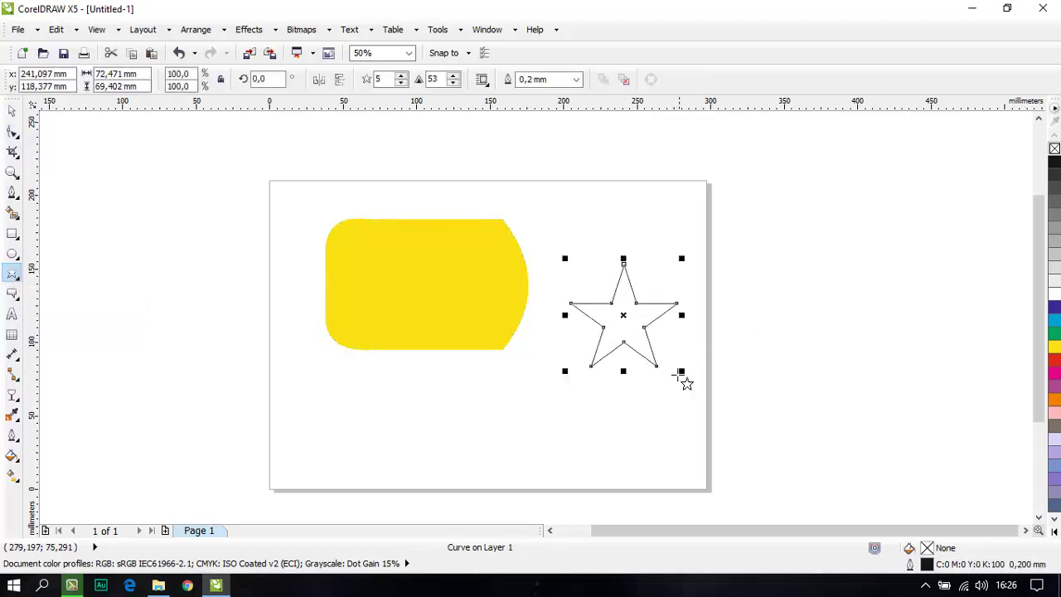
Select all nodes of the star with the Shape tool and convert its line segments to curves
click(12, 133)
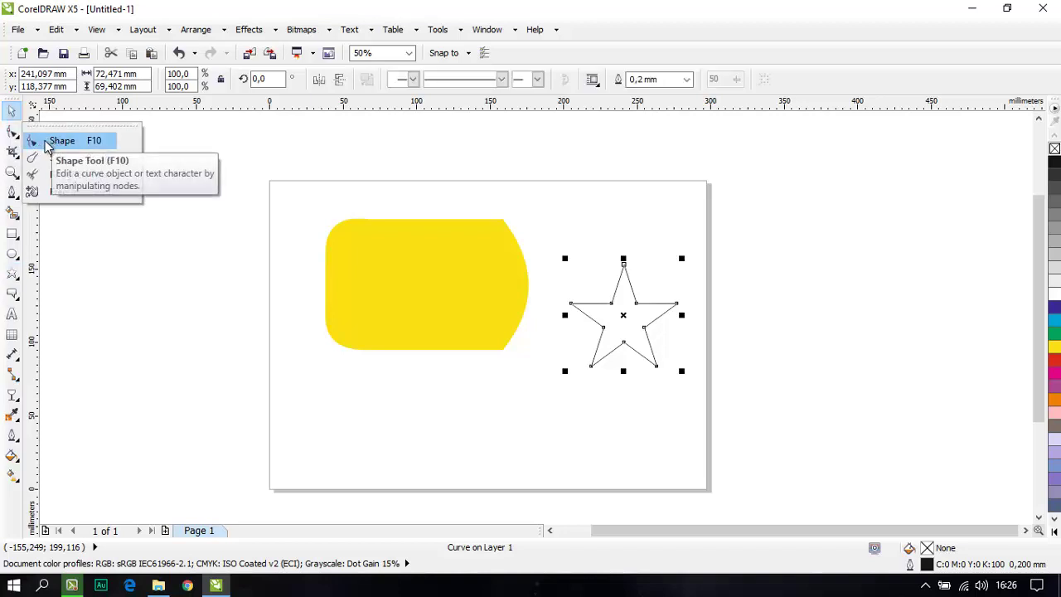
click(50, 140)
drag(542, 220, 701, 398)
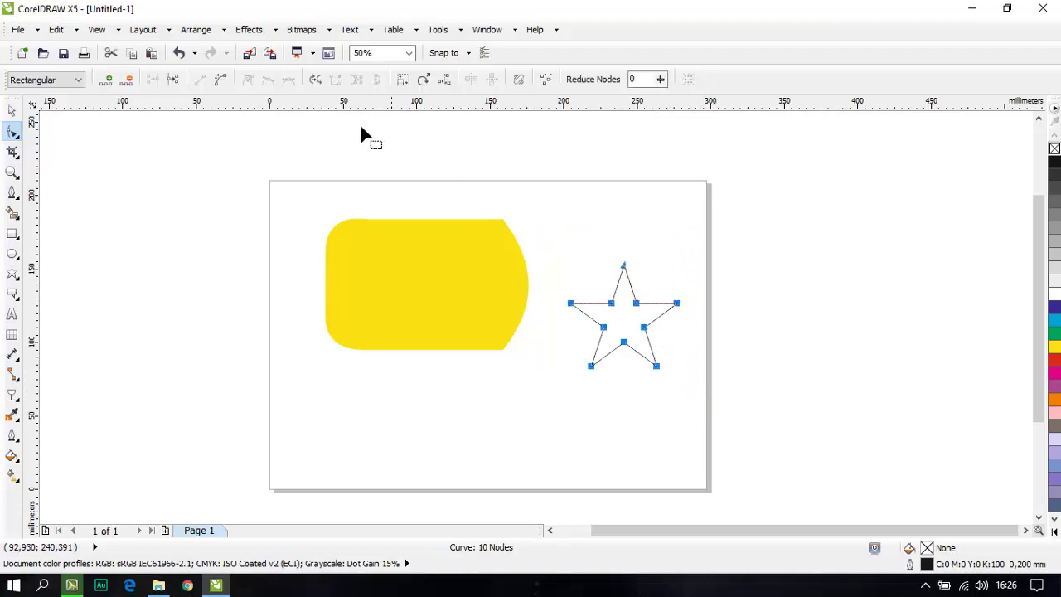
click(222, 81)
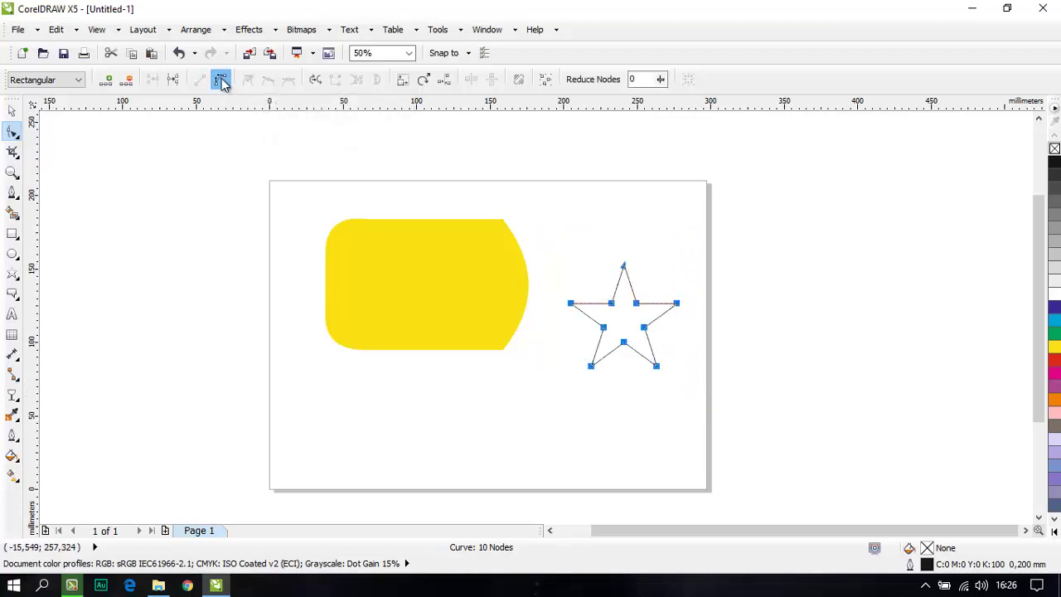
Bend the star's straight segments outward so that its five points become rounded flower petals
scroll(628, 291, up, 1)
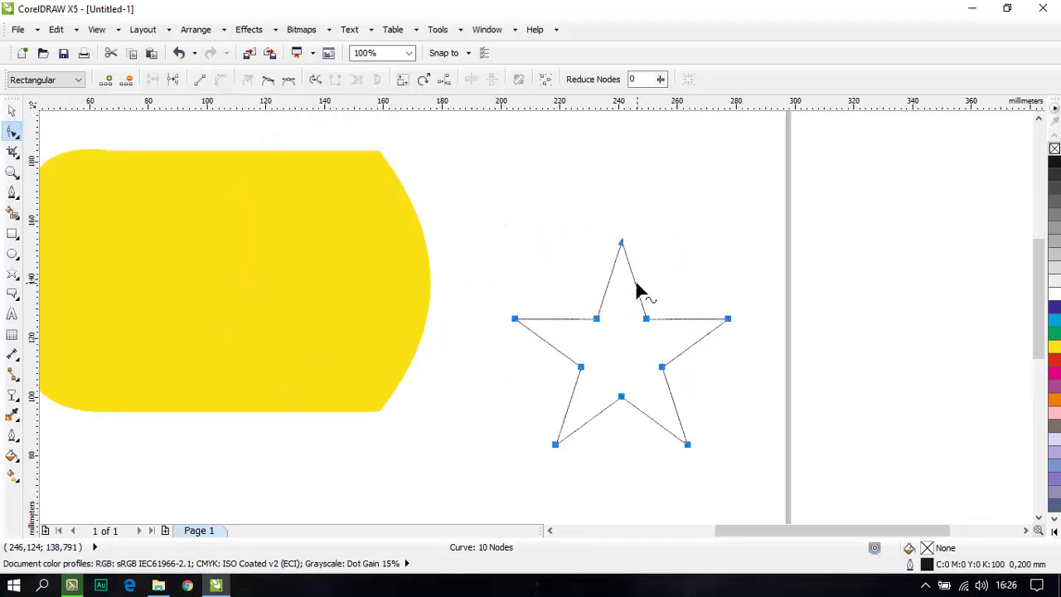
drag(634, 283, 590, 288)
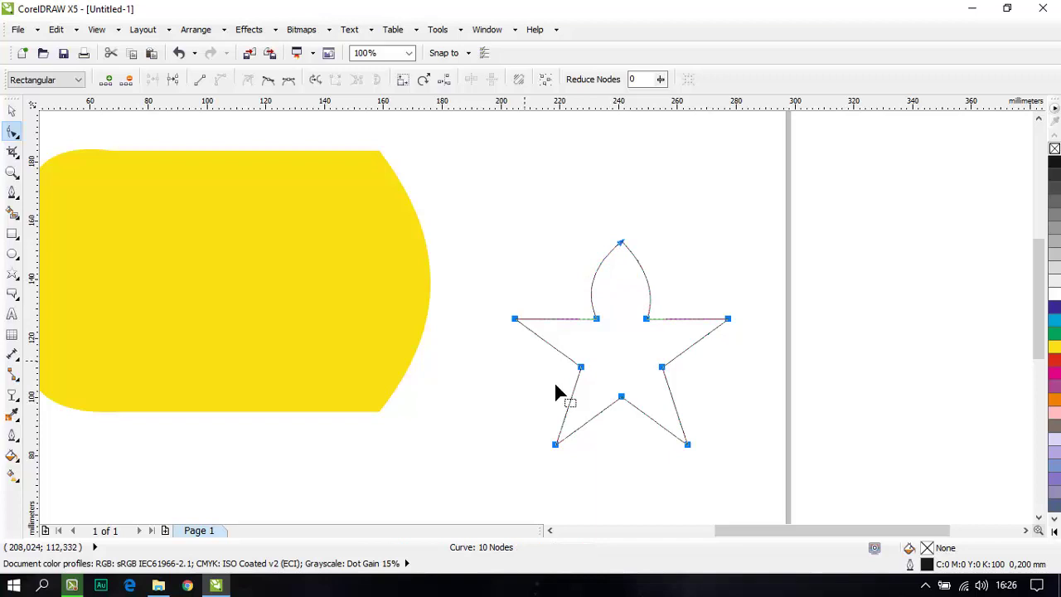
drag(591, 429, 551, 365)
drag(557, 320, 558, 308)
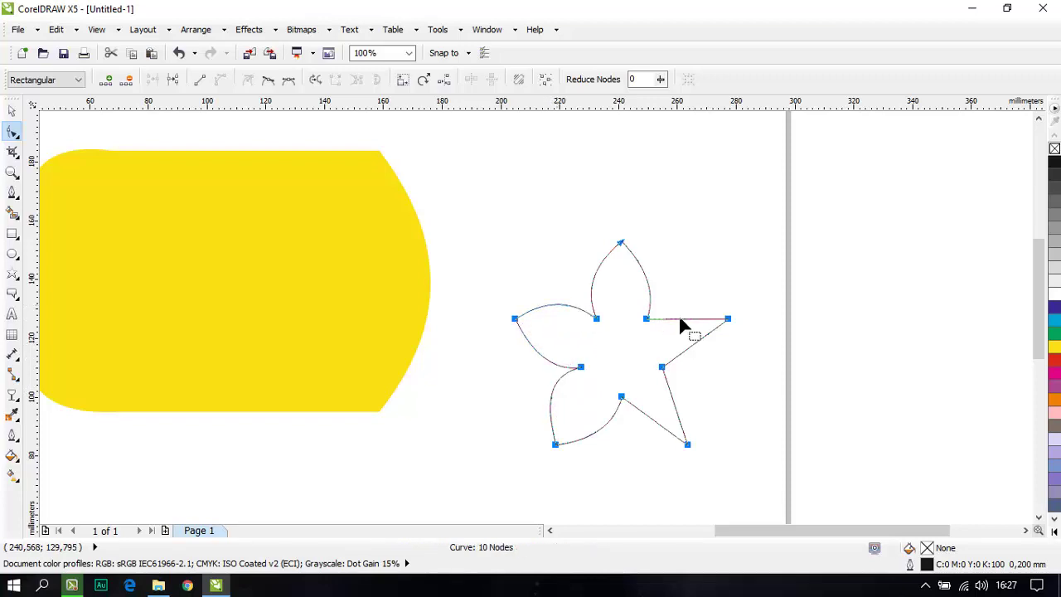
drag(687, 320, 687, 314)
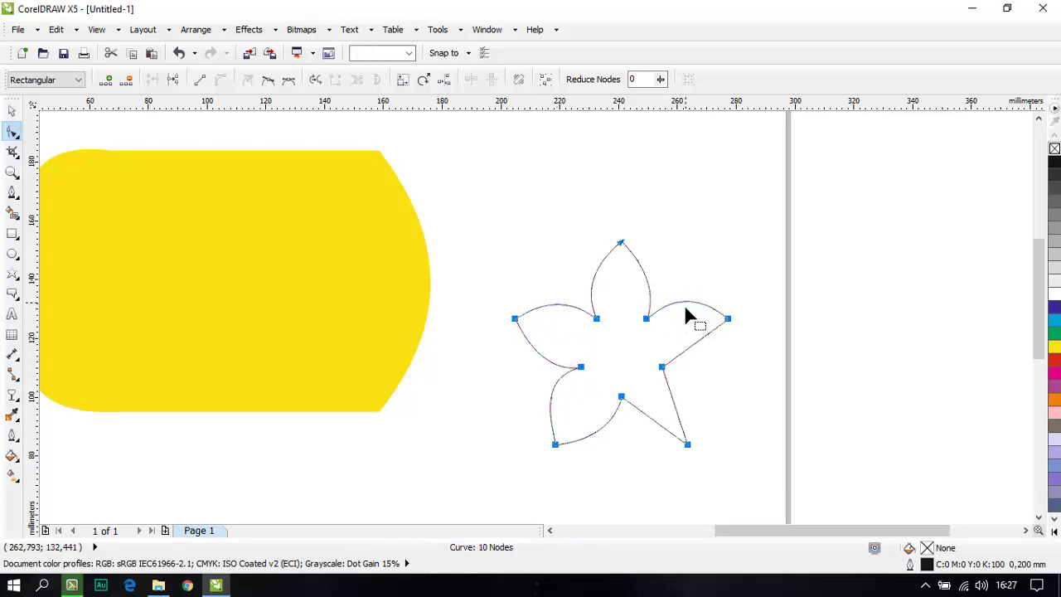
drag(694, 356, 706, 364)
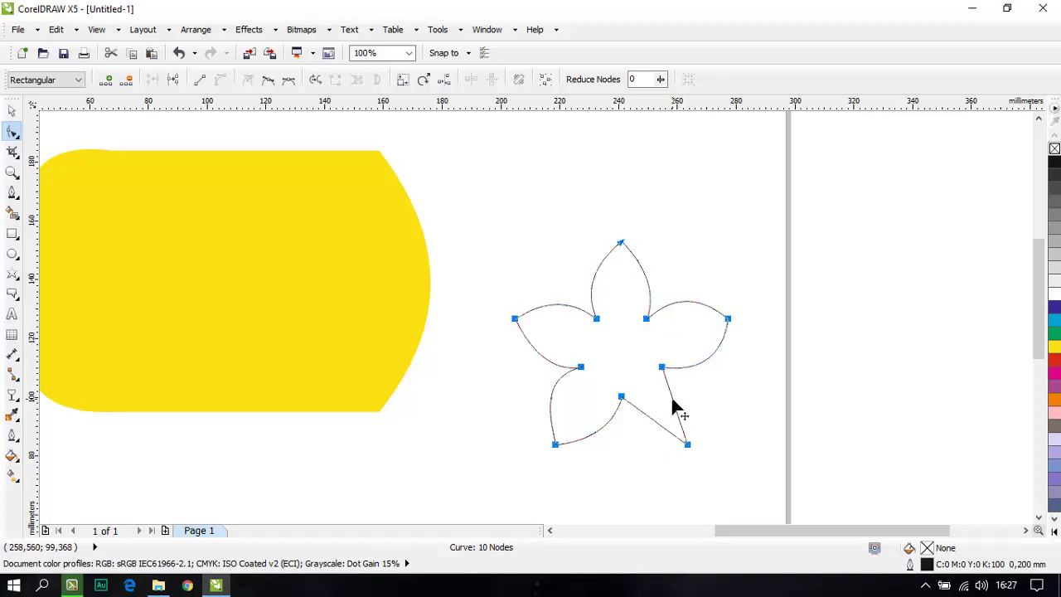
drag(675, 401, 640, 433)
Move the flower up and closer to the yellow shape, centred at about X 228 mm, Y 132 mm
click(12, 111)
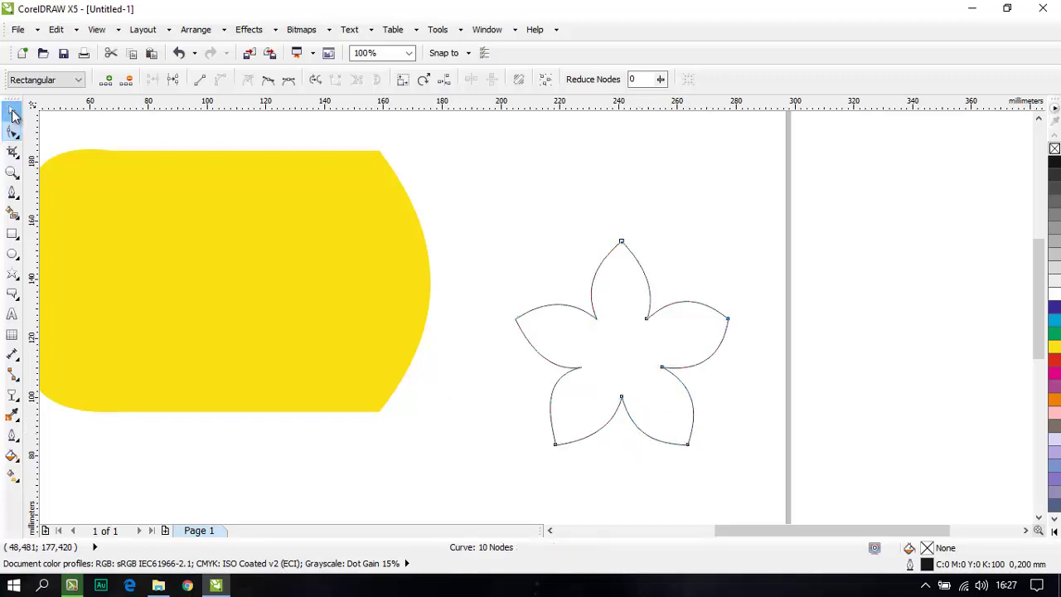
click(505, 232)
scroll(611, 336, down, 1)
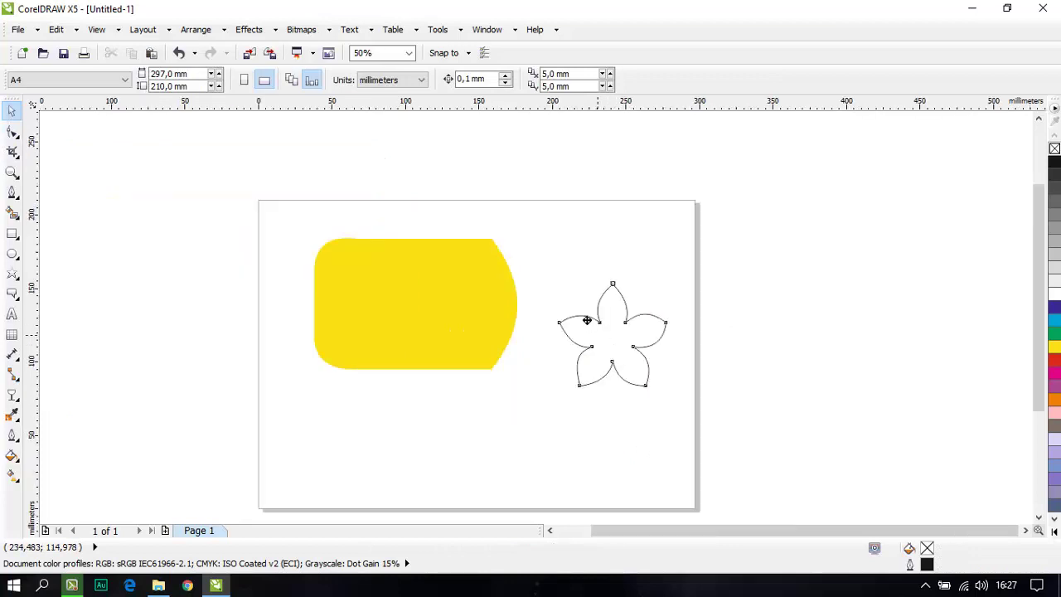
drag(585, 317, 566, 297)
click(626, 353)
click(626, 352)
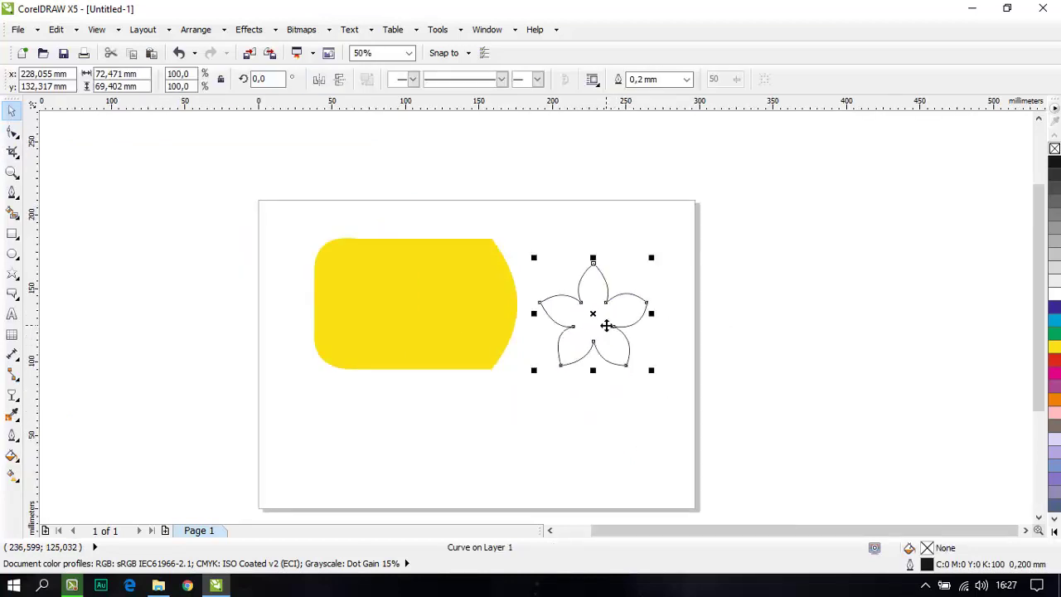
Fill the flower with yellow (C:0 M:0 Y:100 K:0) and remove its outline
click(1056, 349)
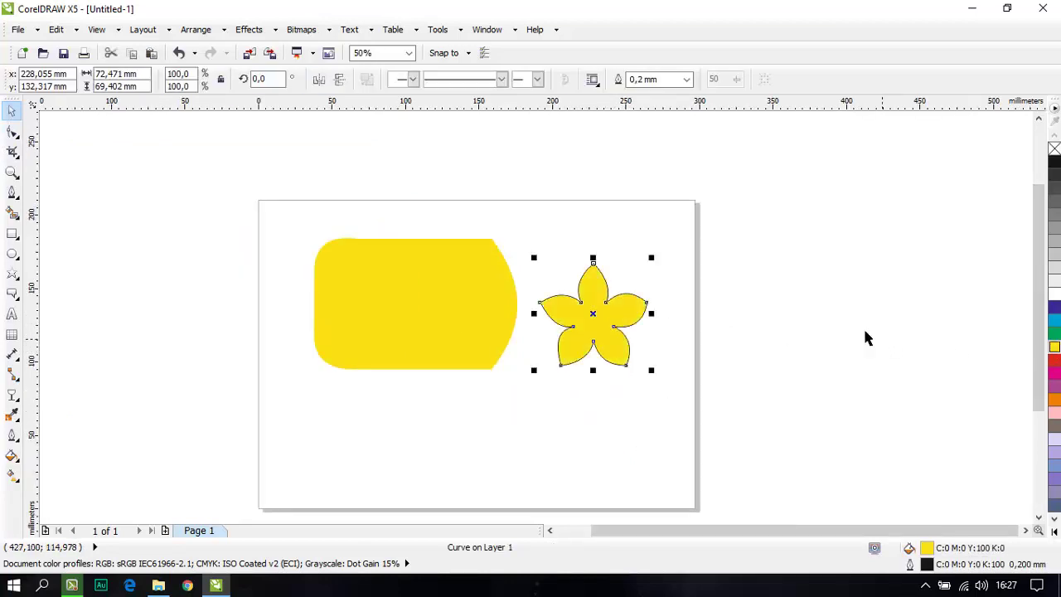
click(633, 329)
click(623, 330)
right_click(1055, 150)
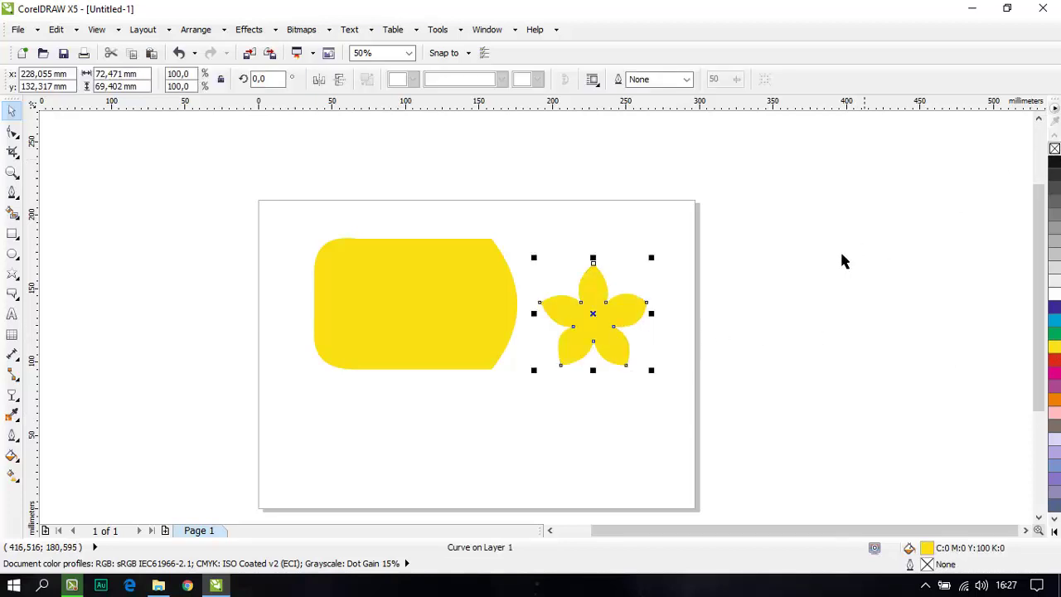
Move the flower up until its tip is level with the yellow shape's top edge, and deselect it
click(840, 260)
drag(634, 367, 630, 342)
click(791, 376)
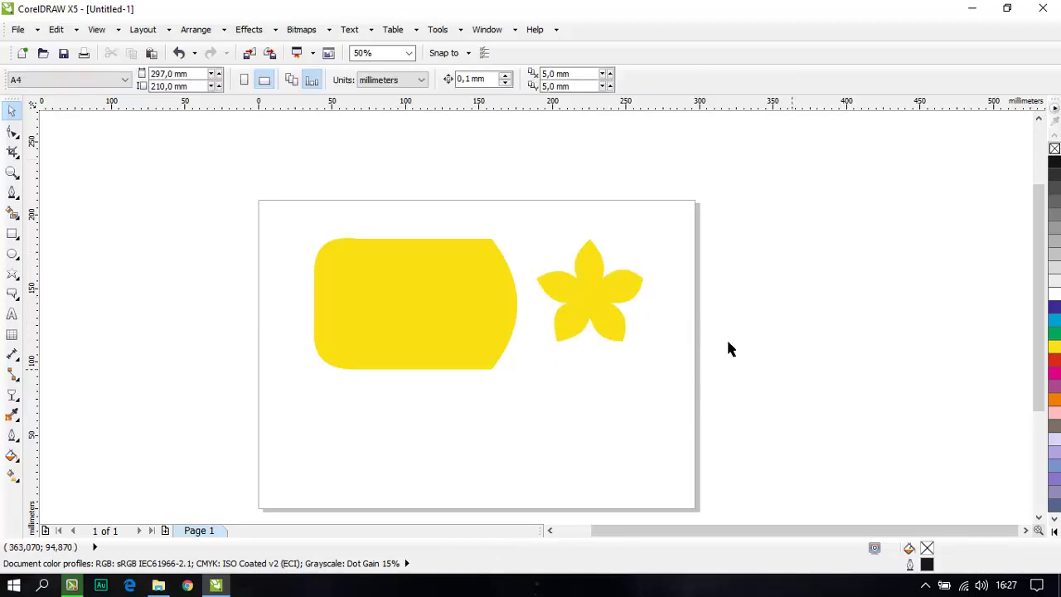
Align the flower and the yellow shape along a common horizontal centre line, leaving only the flower selected
drag(809, 389, 211, 216)
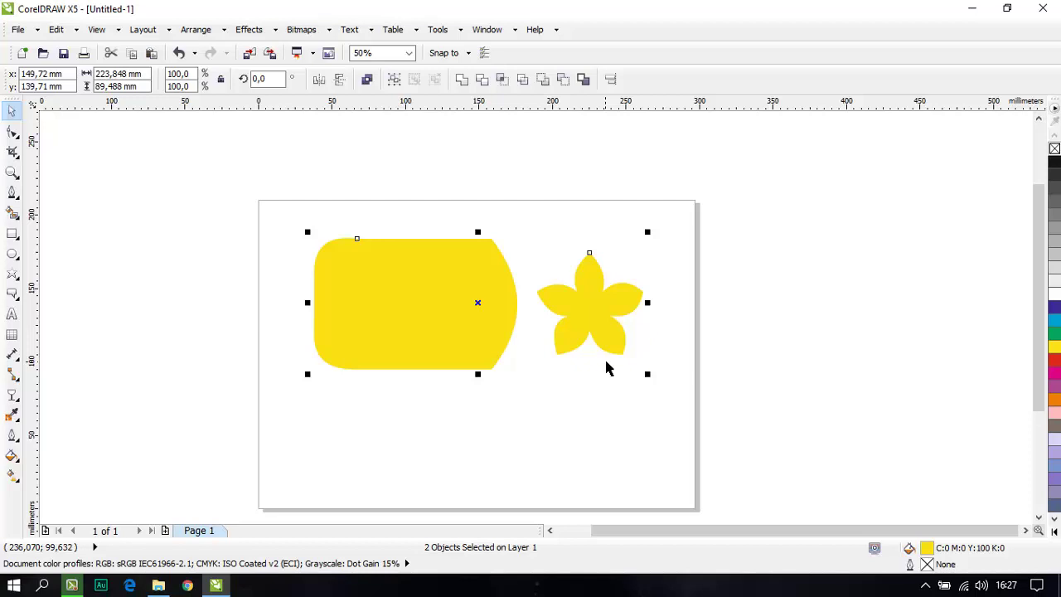
click(597, 310)
click(648, 336)
click(622, 325)
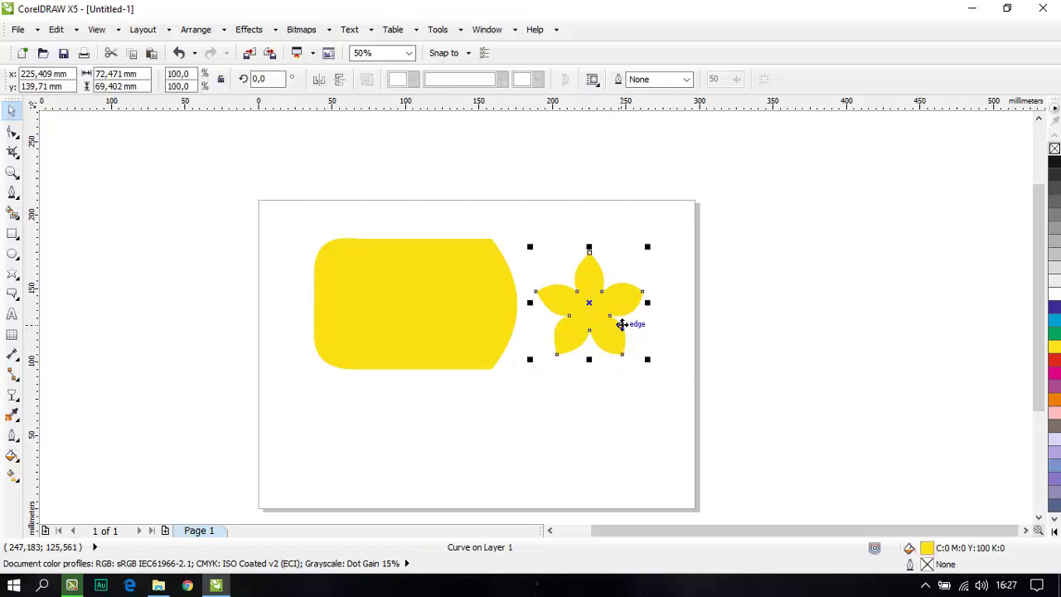